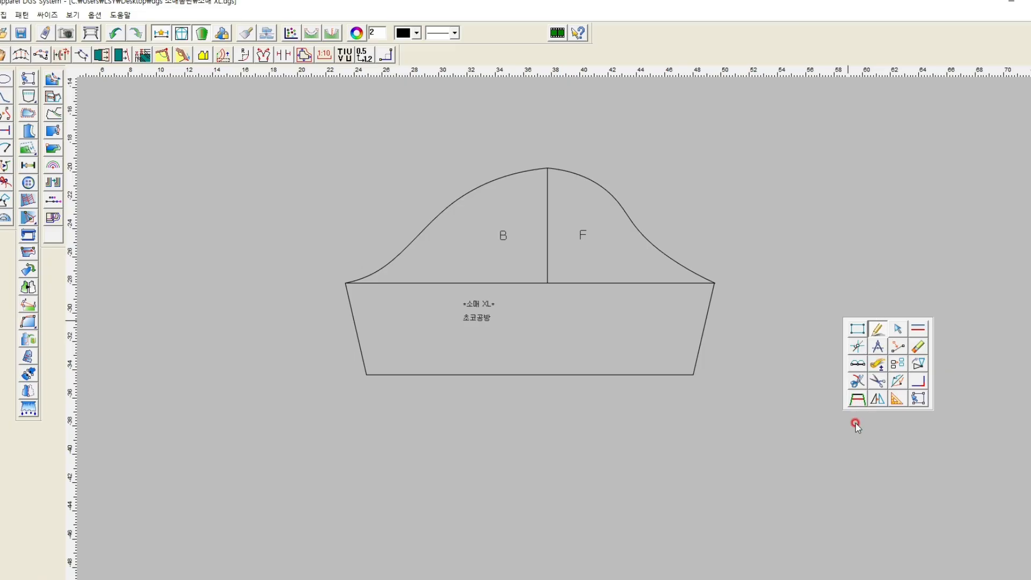
- Draw a connected parallel line below the sleeve hem, with its ends following the slant of both side seams
left_click(858, 401)
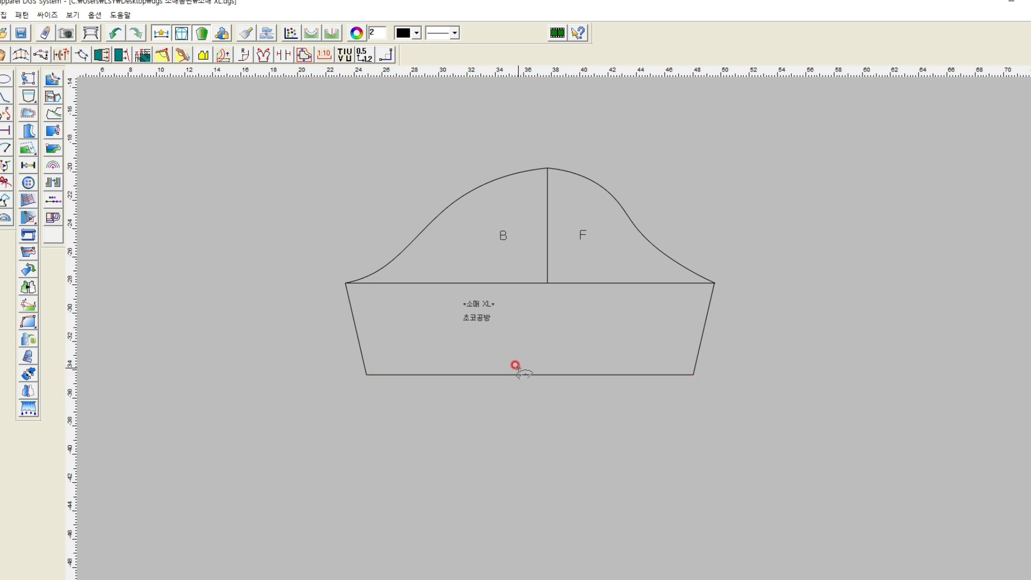
left_click(520, 374)
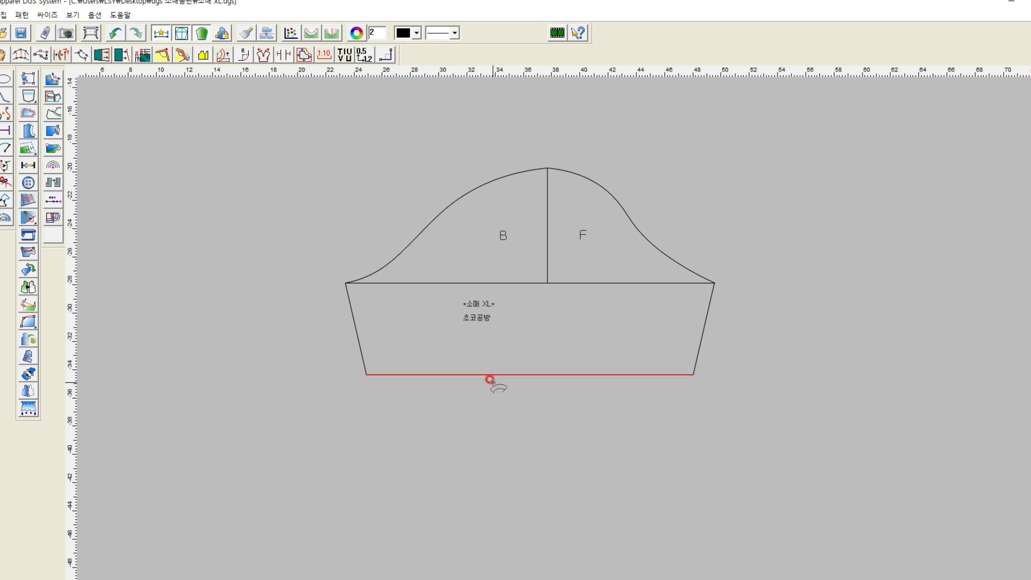
left_click(358, 336)
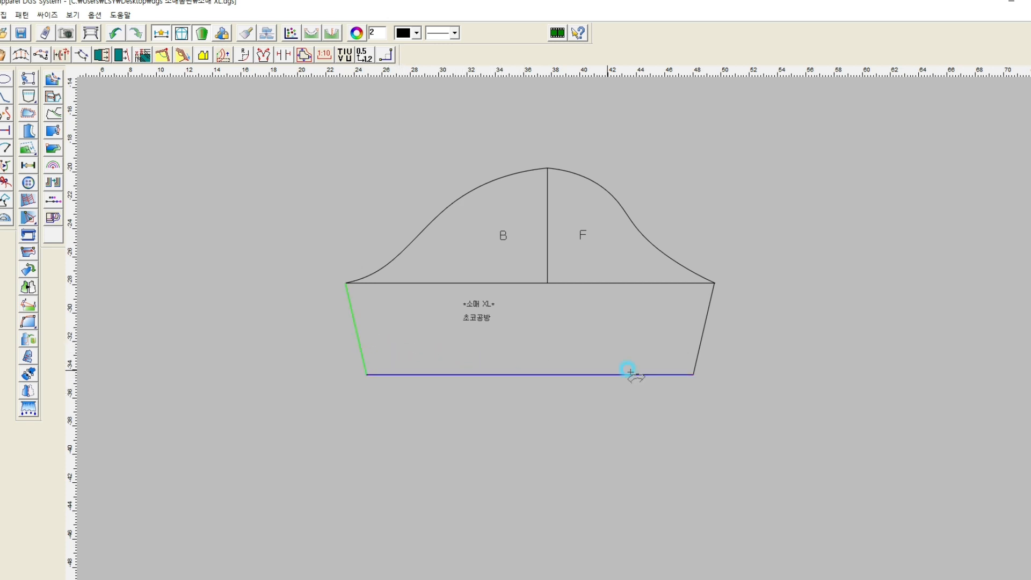
left_click(696, 348)
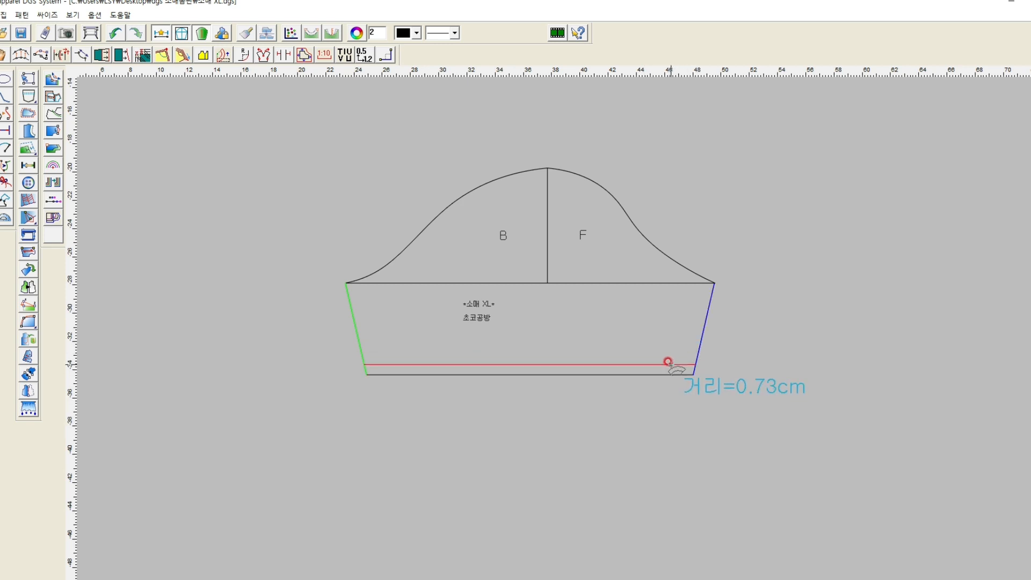
left_click(670, 428)
left_click(588, 399)
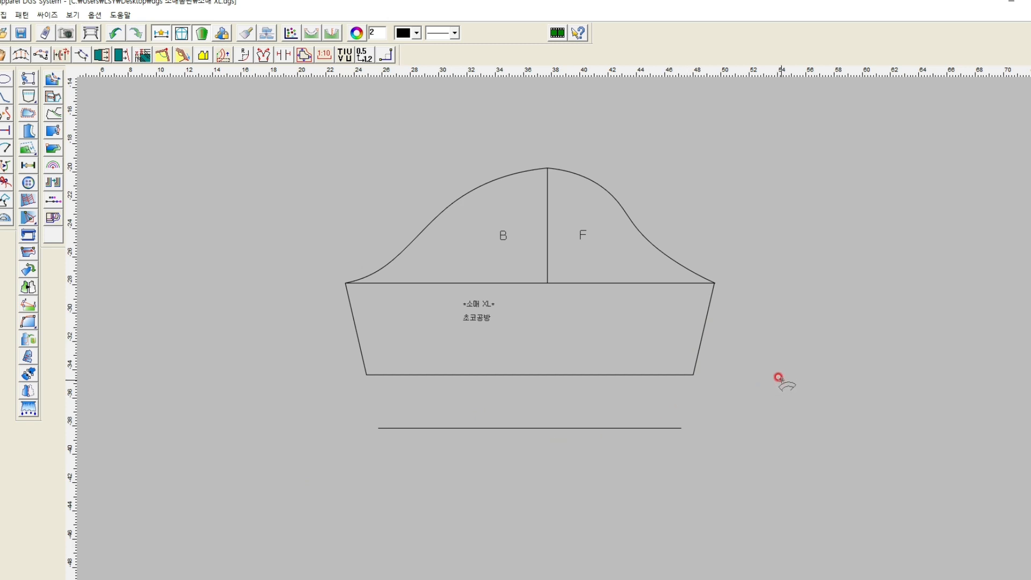
- Add a connected parallel line 2 cm below the sleeve hem, using the two side seams as its end guides
left_click(600, 374)
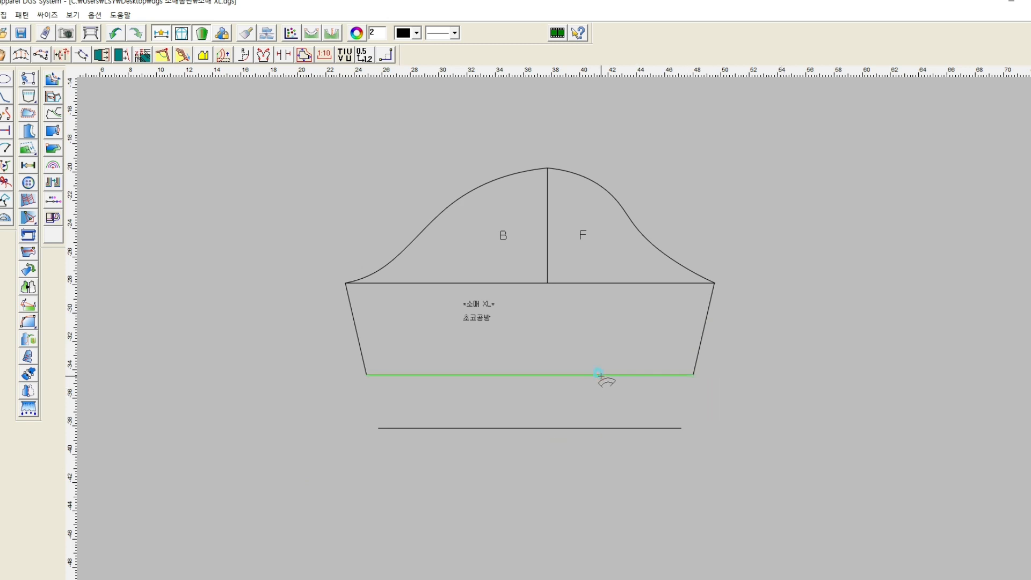
left_click(364, 342)
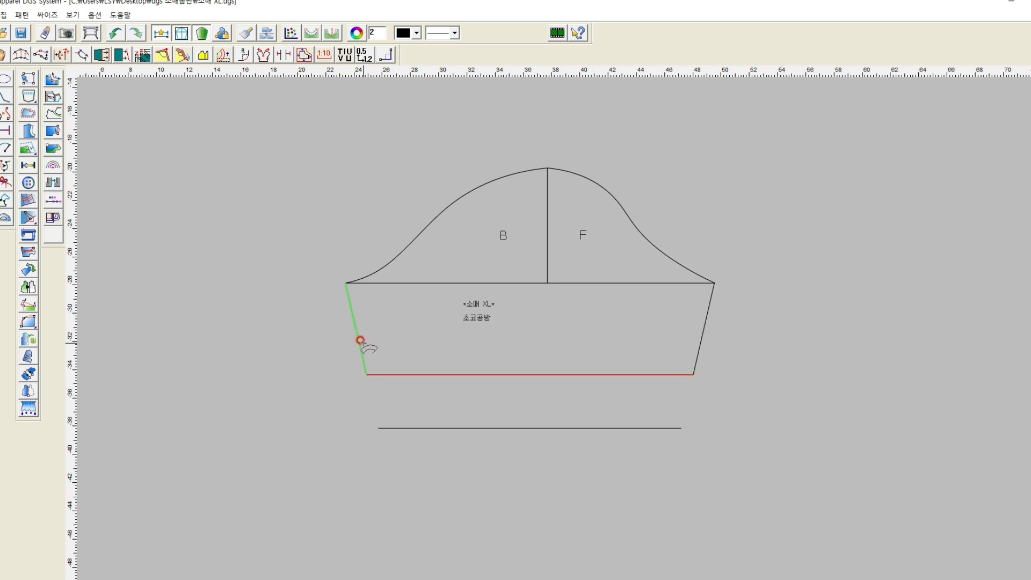
left_click(705, 327)
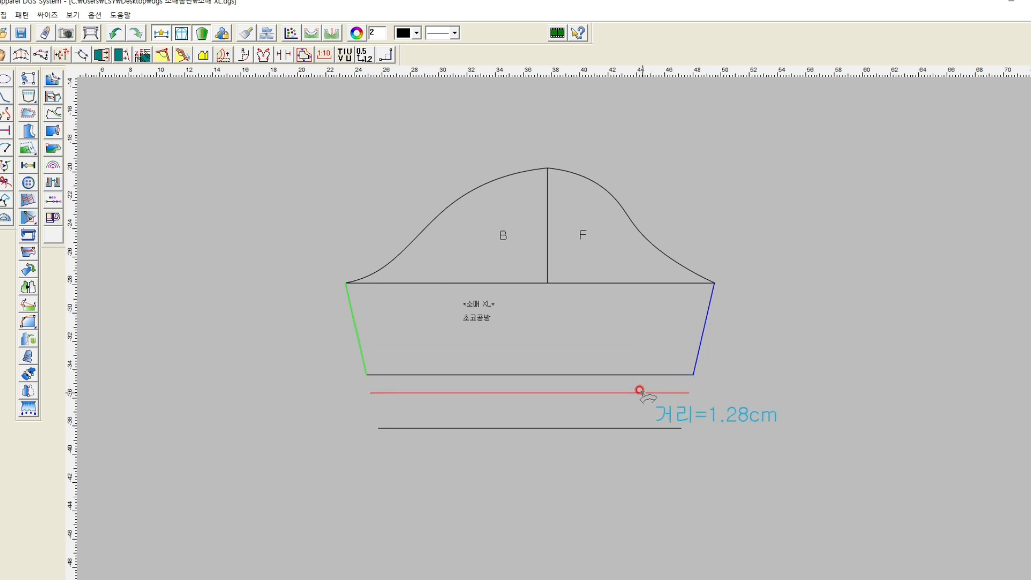
left_click(640, 391)
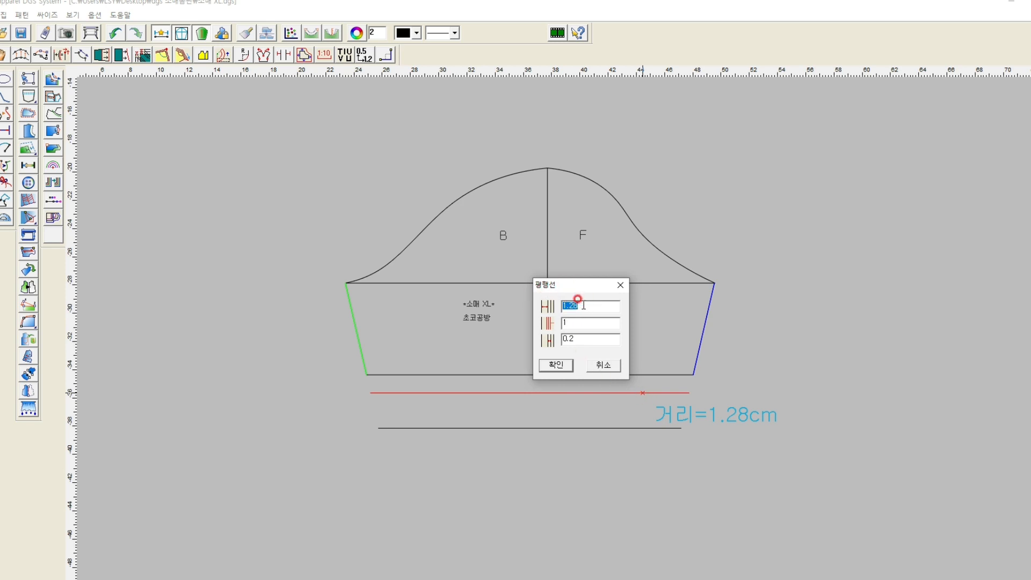
type("2")
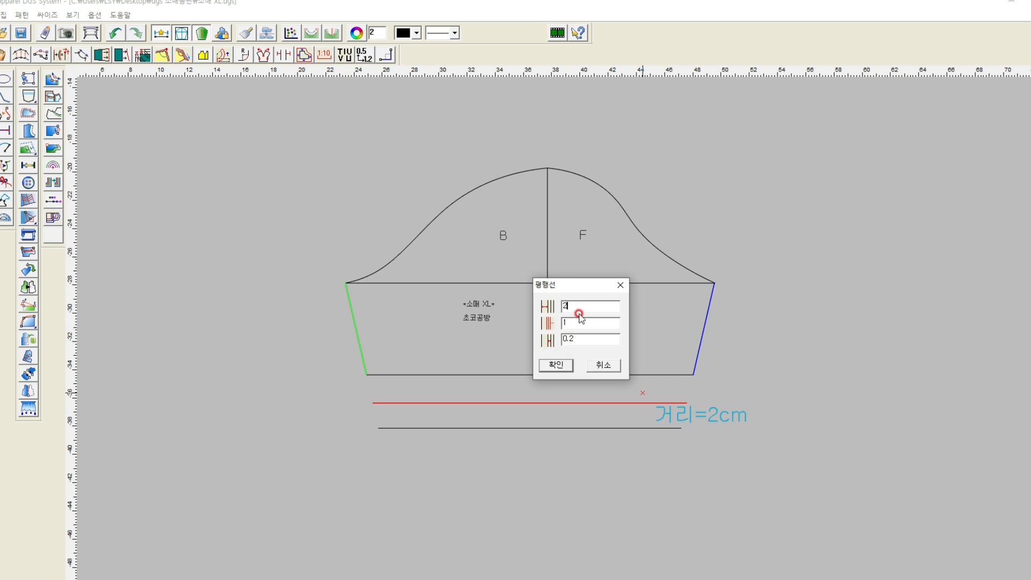
left_click(558, 366)
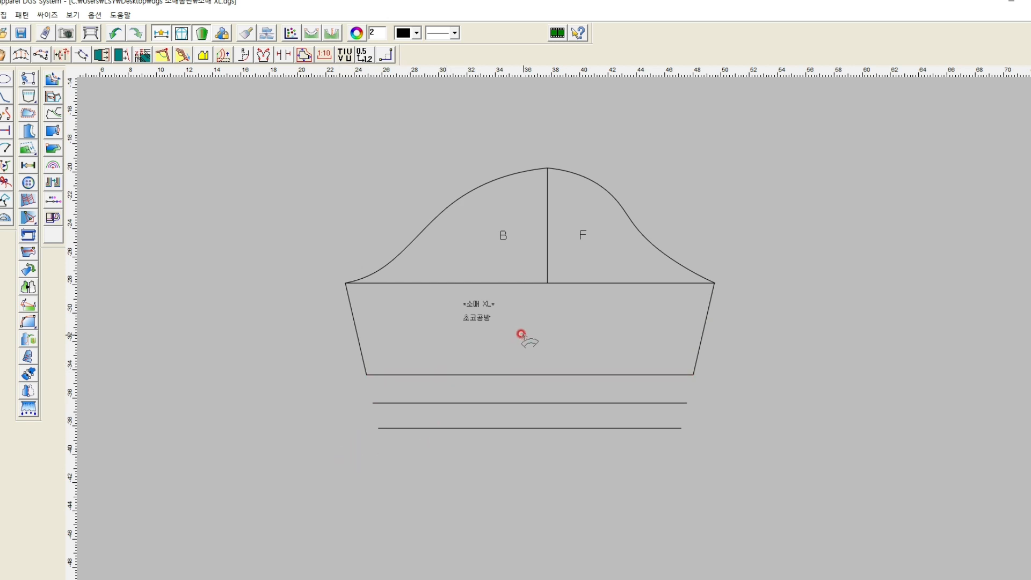
- Add three connected parallel lines below the sleeve hem, the first at 5 cm and the others spaced 3 cm apart, guided by both side seams
left_click(360, 339)
left_click(703, 334)
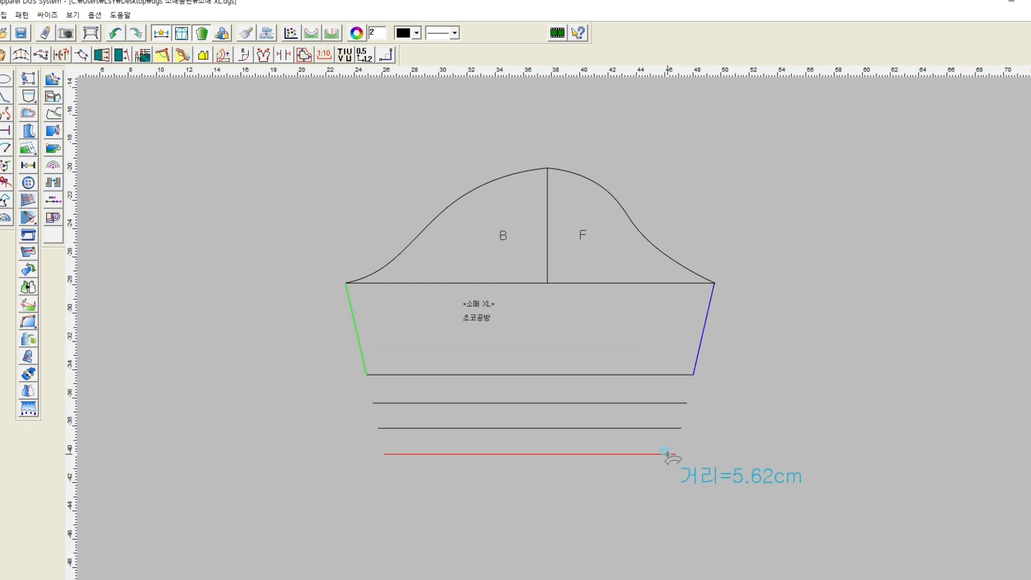
left_click(665, 452)
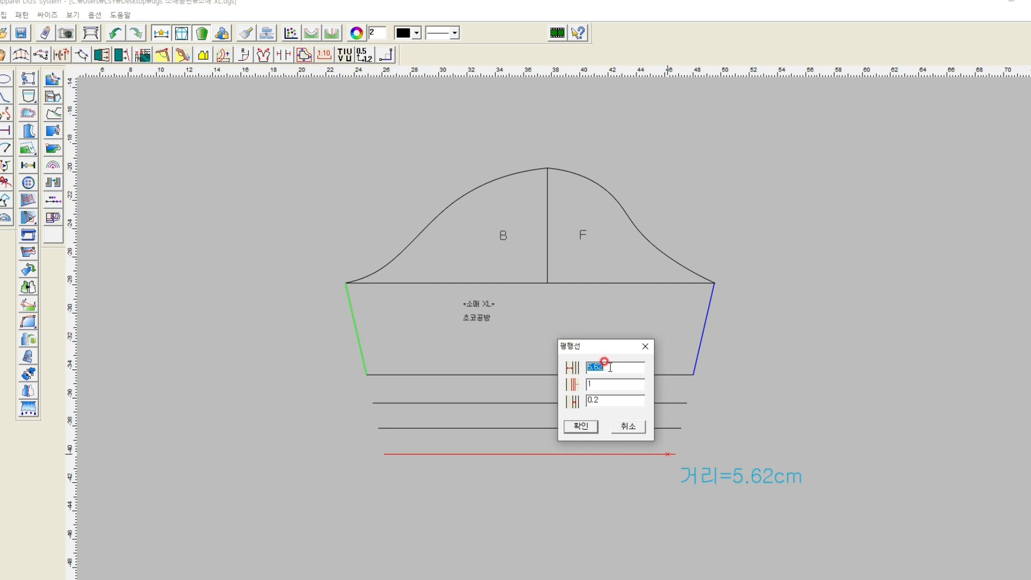
type("5")
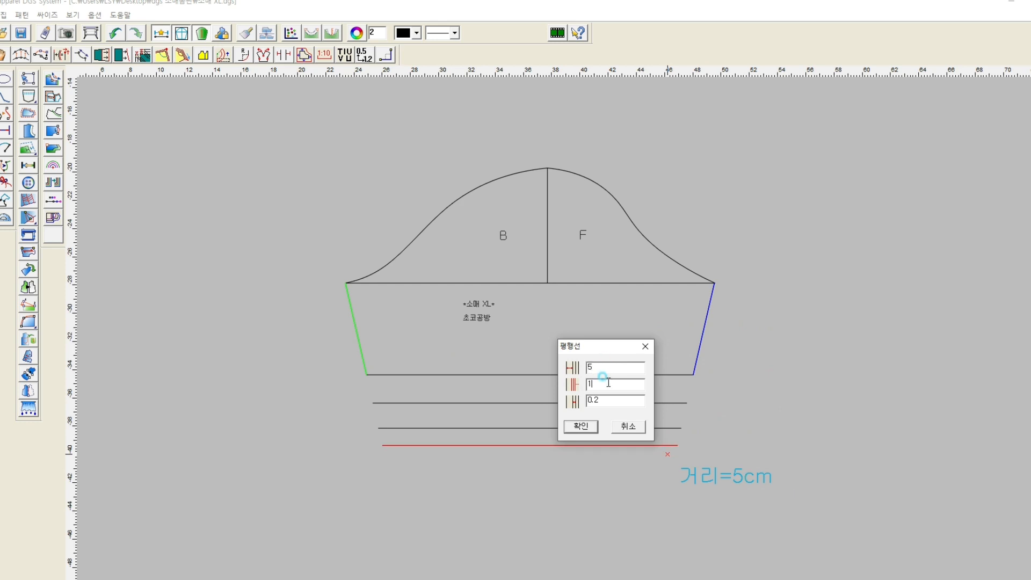
left_click(510, 372)
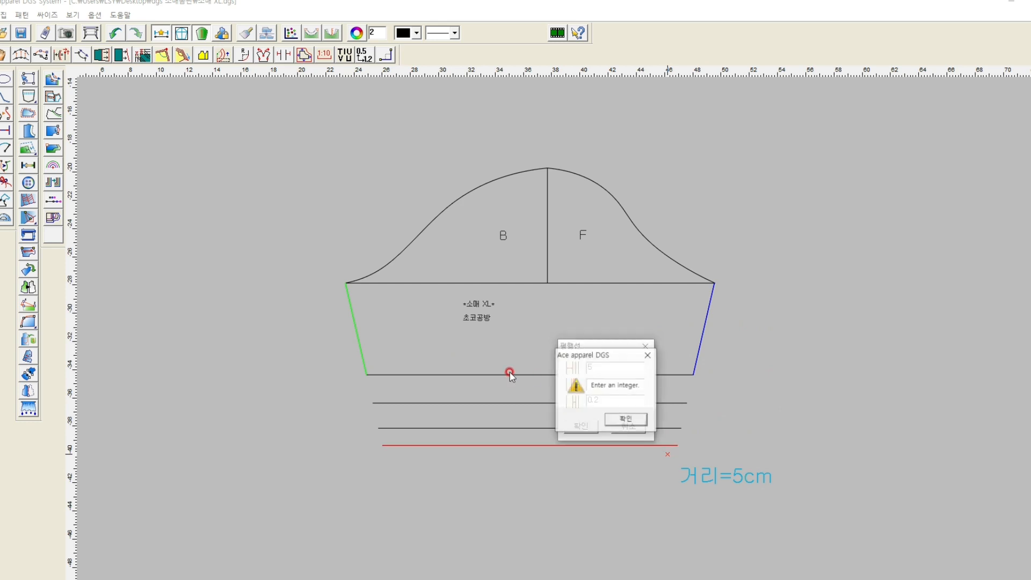
left_click(639, 419)
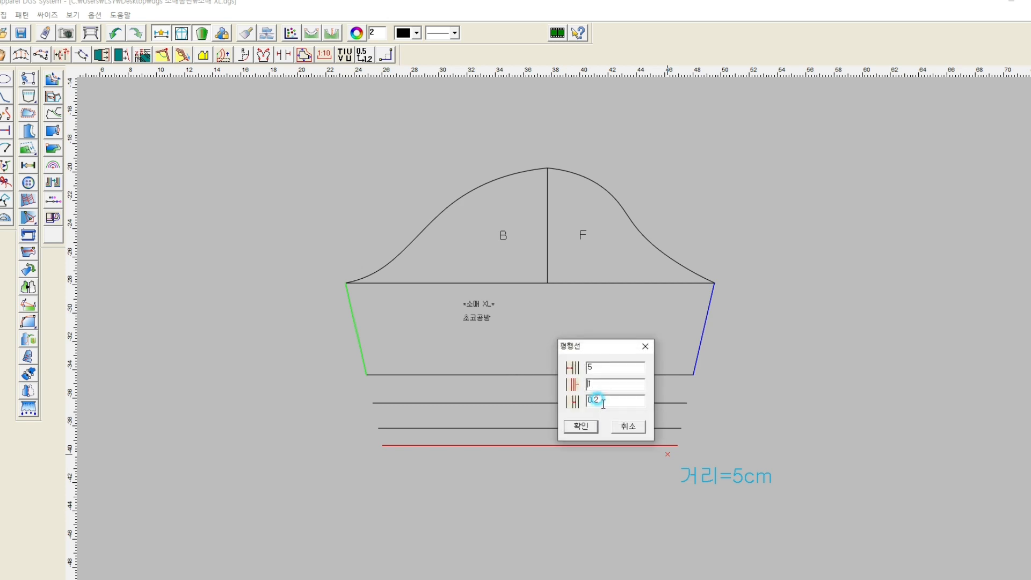
left_click(589, 382)
type("3")
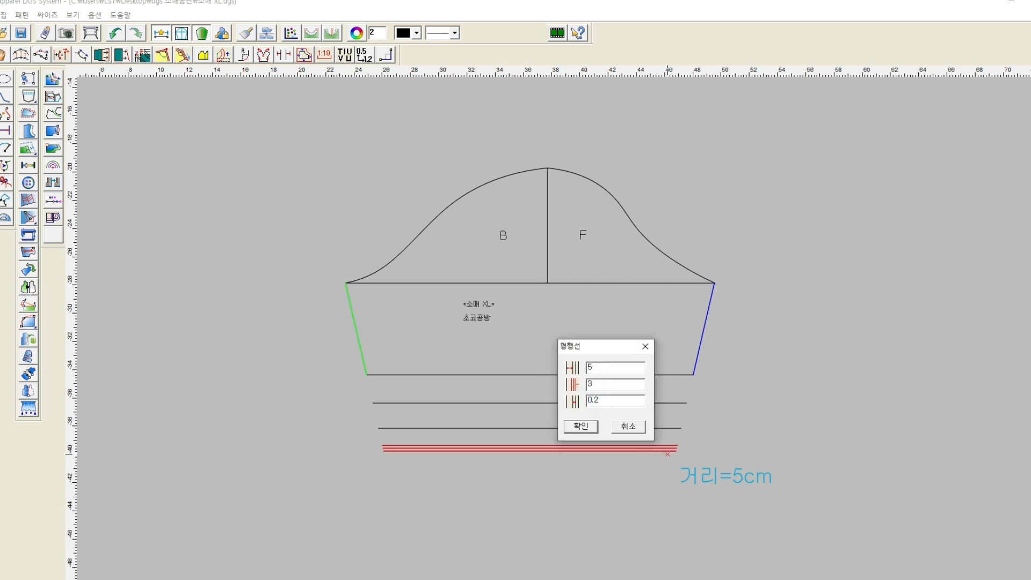
left_click(597, 398)
type("3")
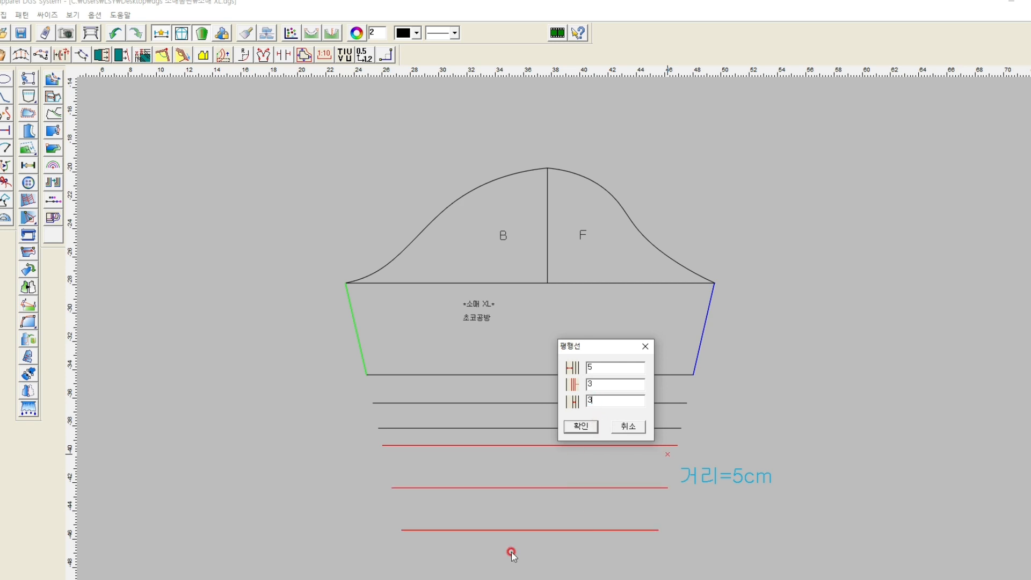
left_click_drag(596, 347, 791, 358)
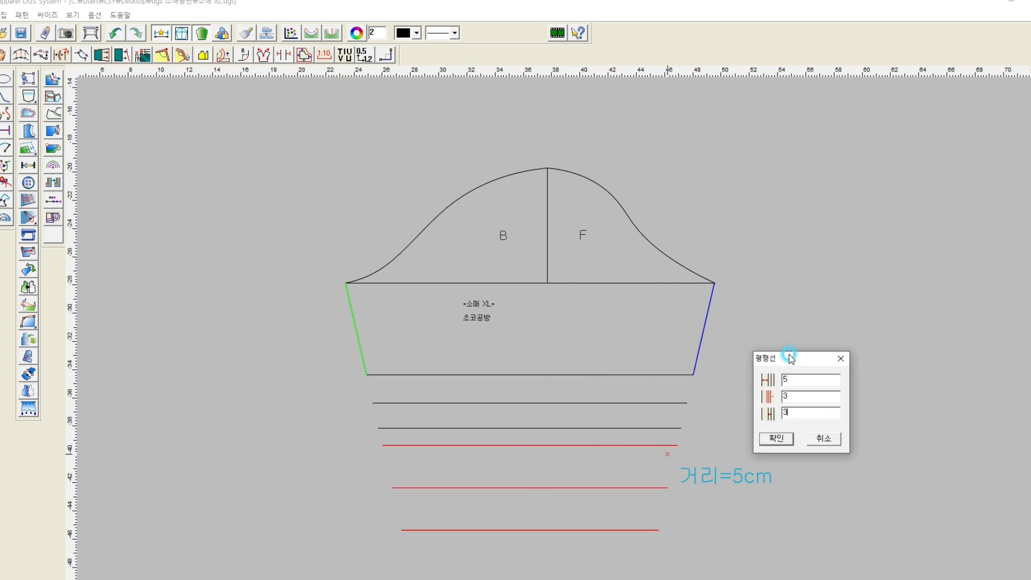
left_click(775, 448)
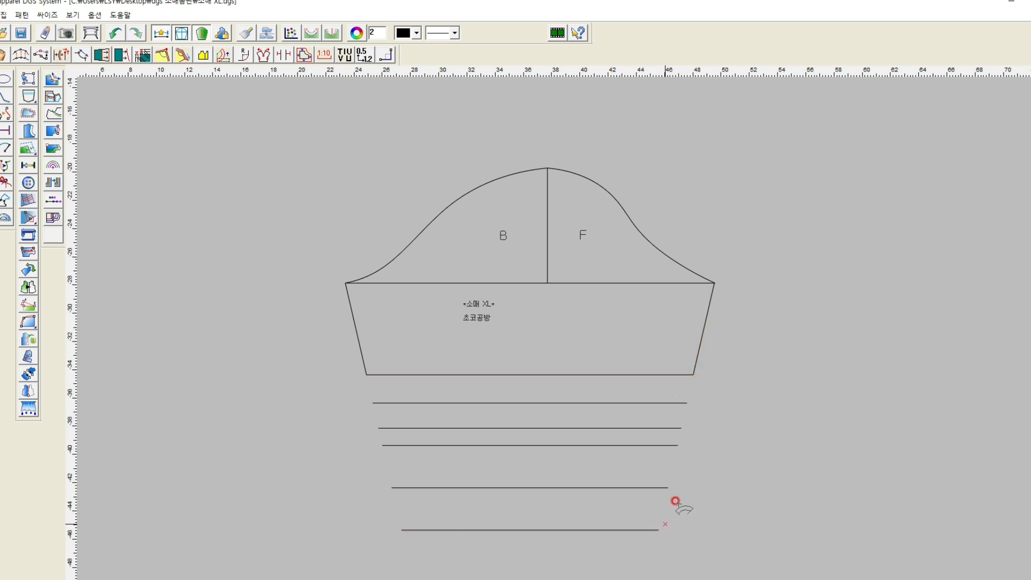
- Delete all the parallel lines below the sleeve hem
right_click(807, 318)
left_click(884, 350)
left_click_drag(633, 387, 638, 544)
- Draw three ordinary parallel lines below the sleeve hem, the first 2.55 cm away and the others spaced 3 cm apart
right_click(838, 317)
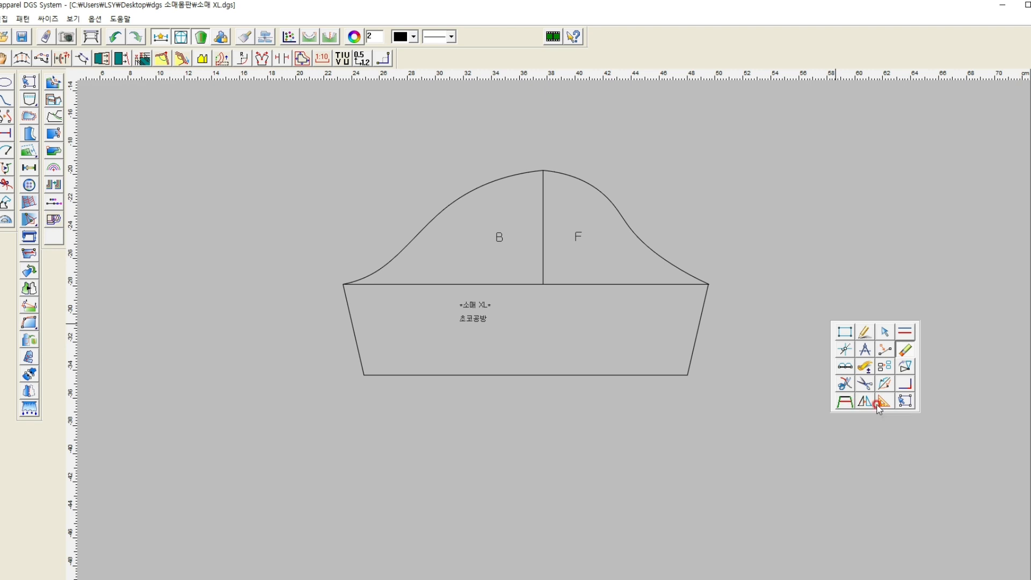
left_click(912, 335)
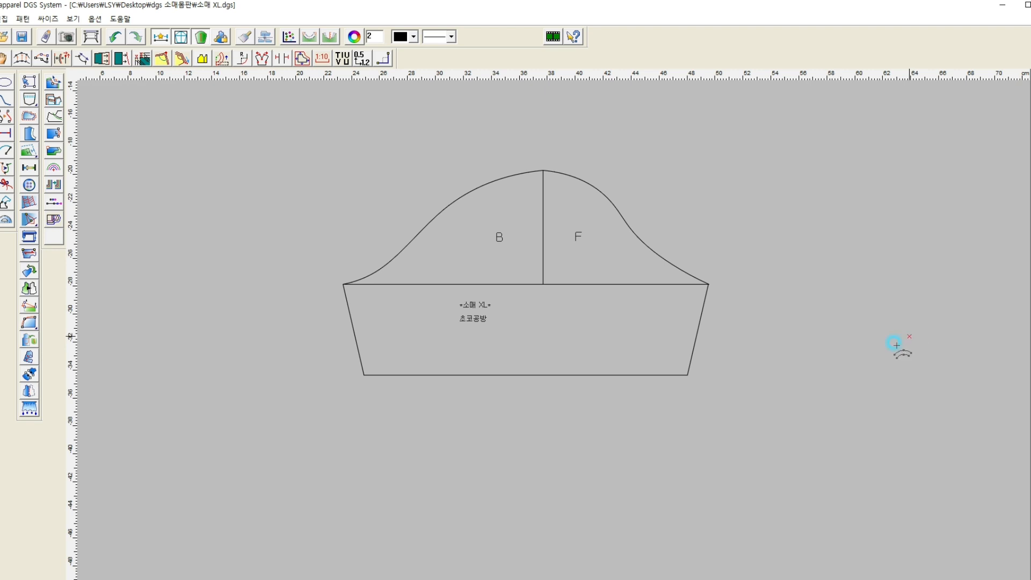
left_click(563, 374)
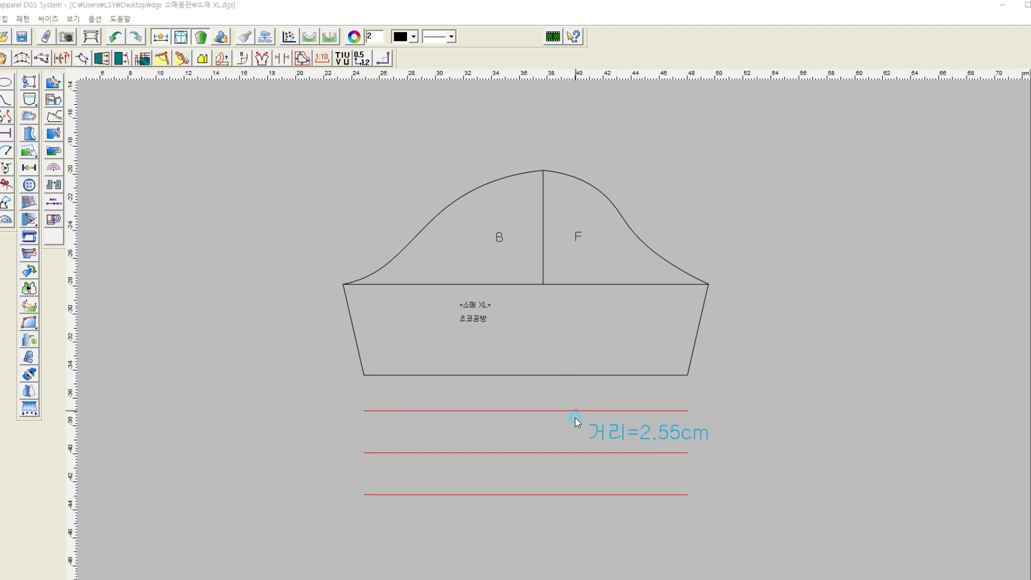
left_click(575, 412)
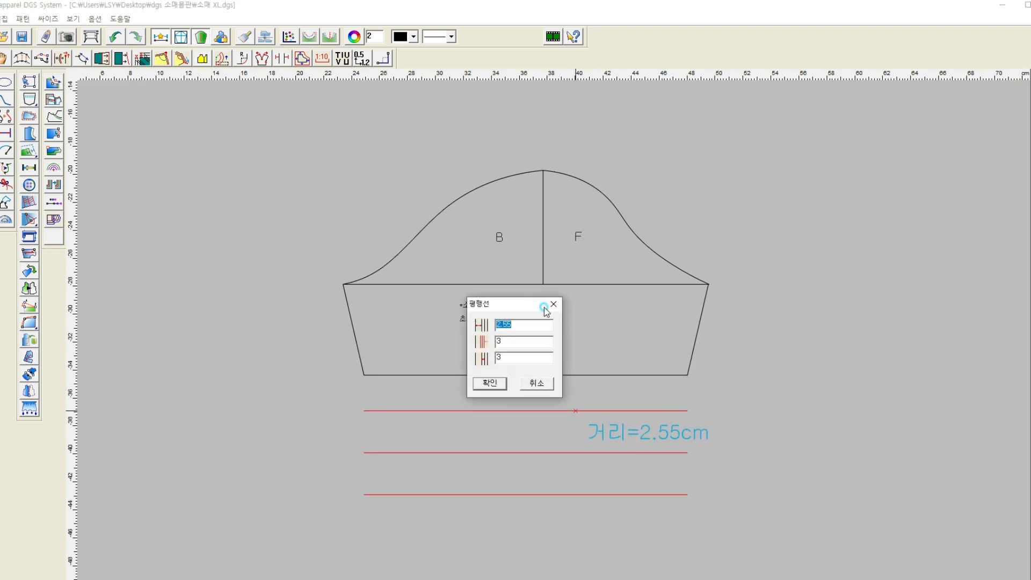
left_click_drag(542, 307, 818, 338)
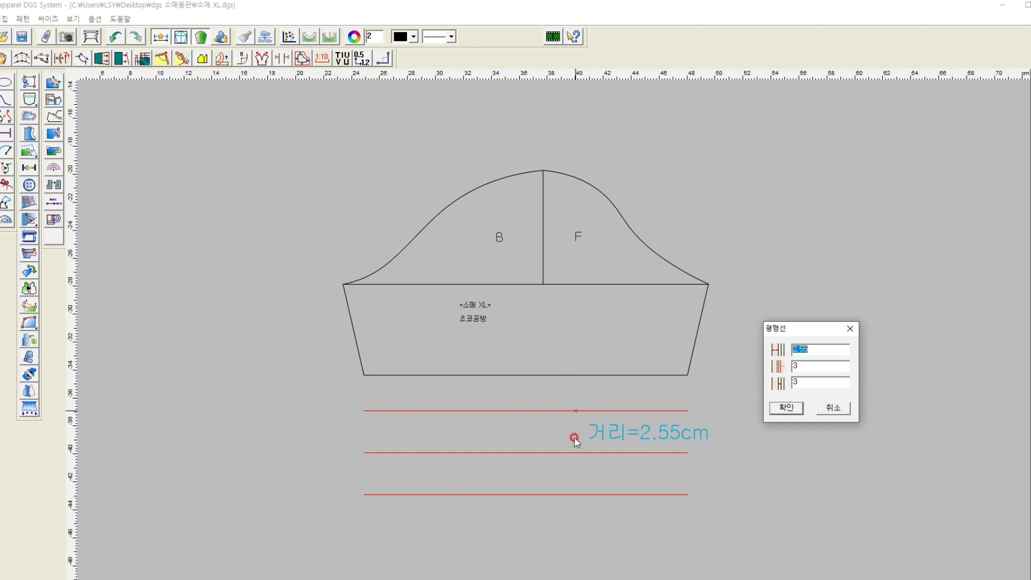
left_click(787, 408)
- Draw one connected parallel line 1.33 cm outside the flared piece's curved hem, guided by its two side edges, with count and spacing 1
right_click(741, 396)
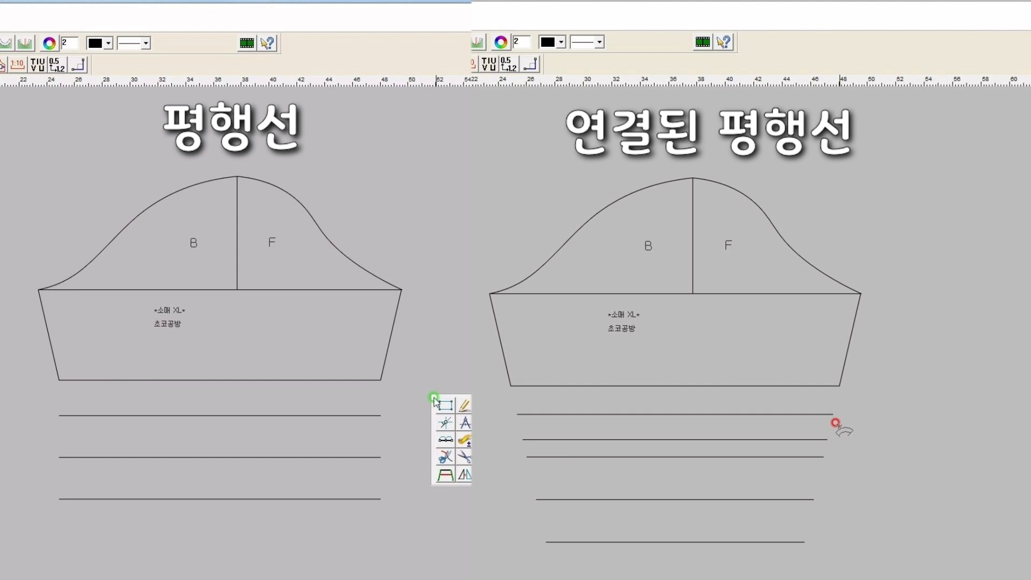
left_click(964, 217)
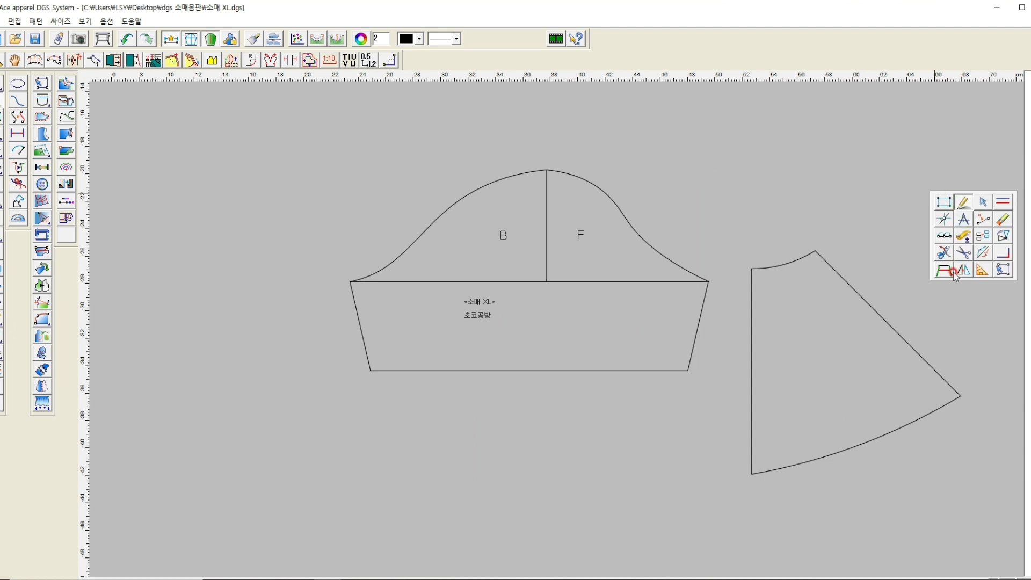
left_click(953, 272)
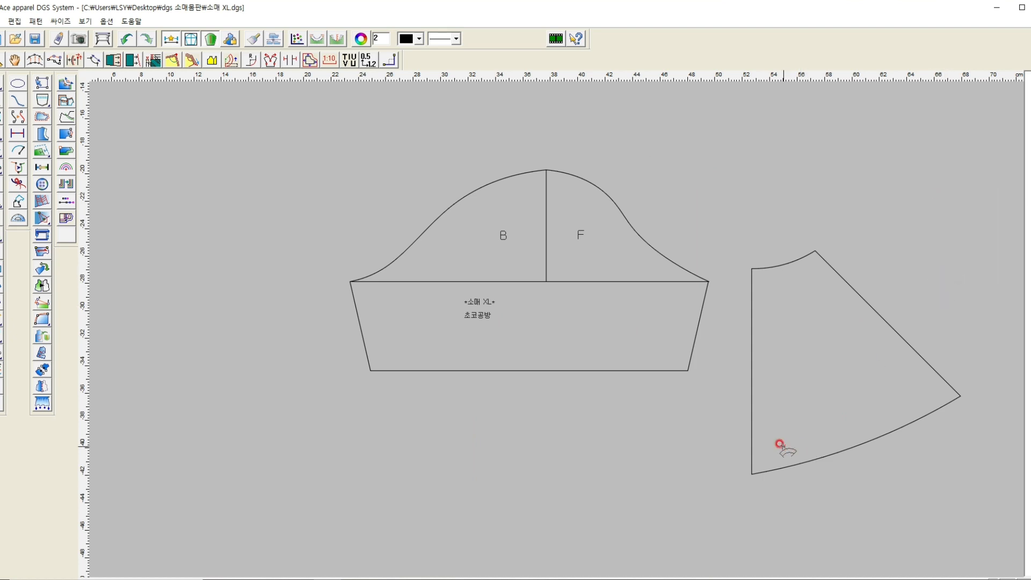
left_click(844, 453)
left_click(751, 443)
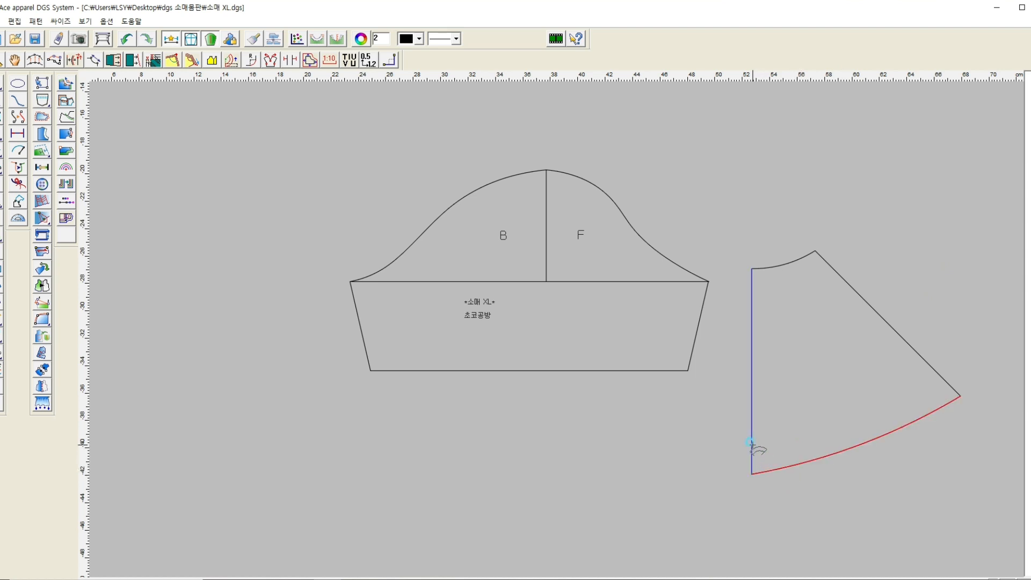
left_click(929, 363)
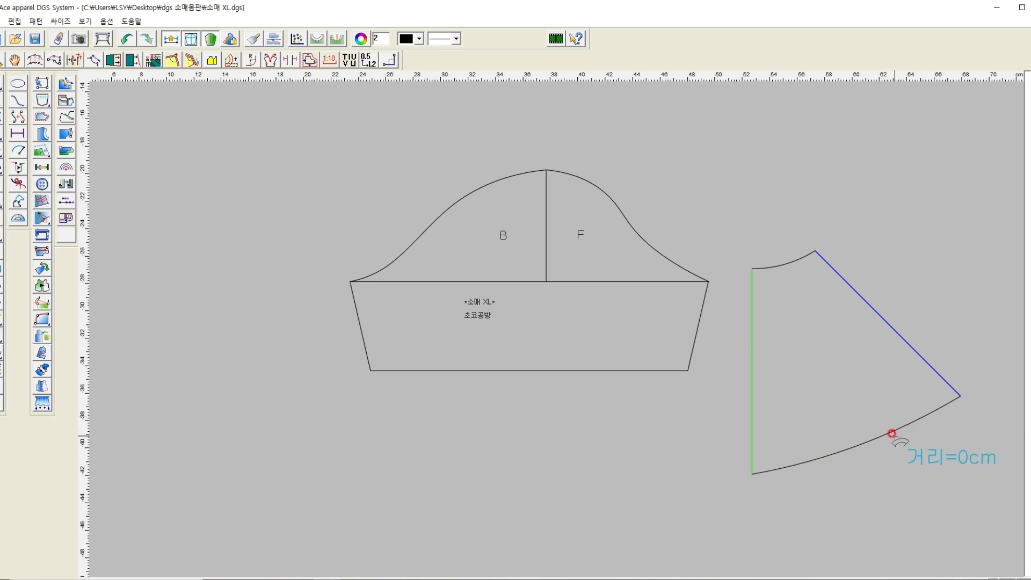
left_click(900, 447)
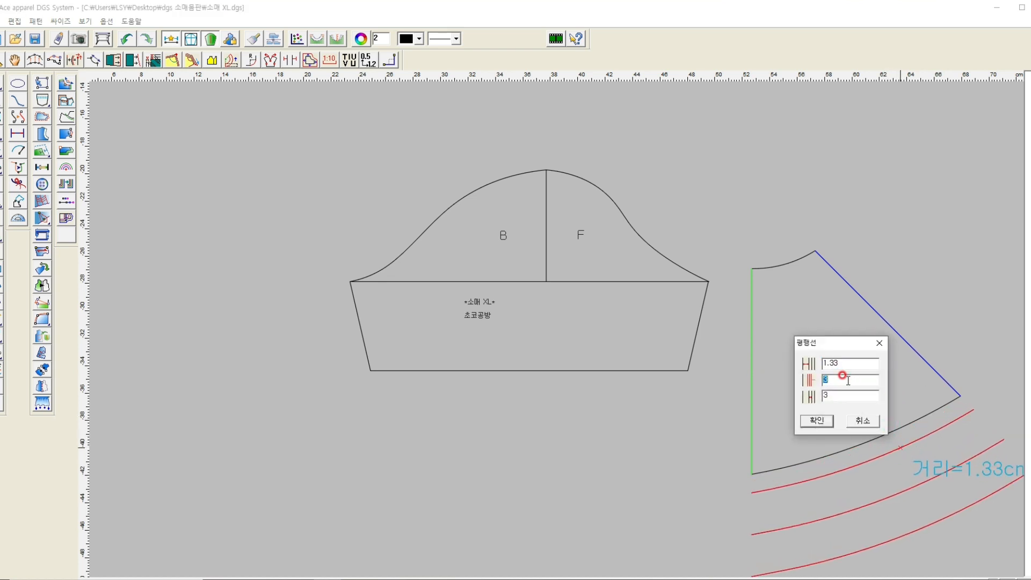
type("1")
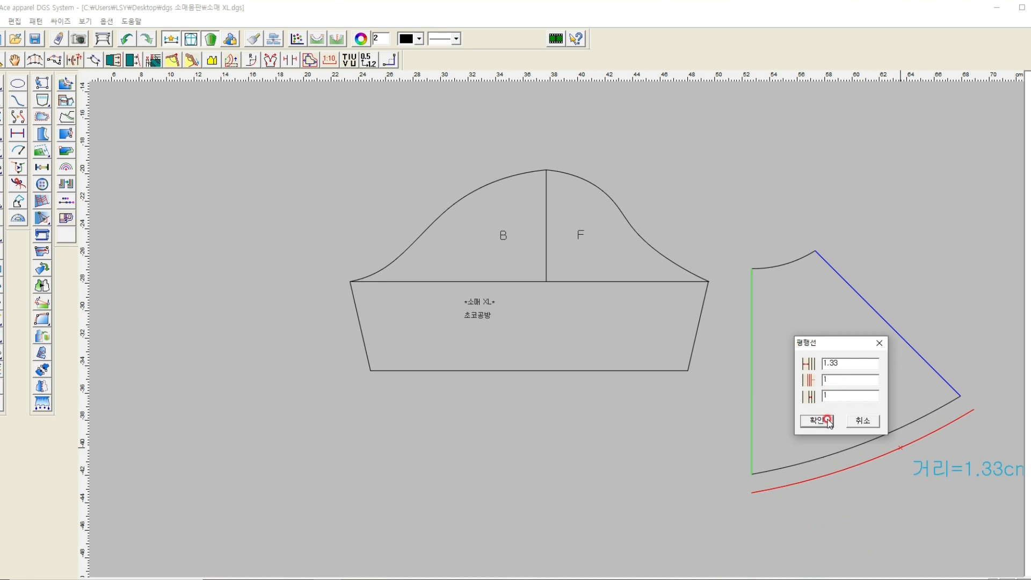
left_click(828, 421)
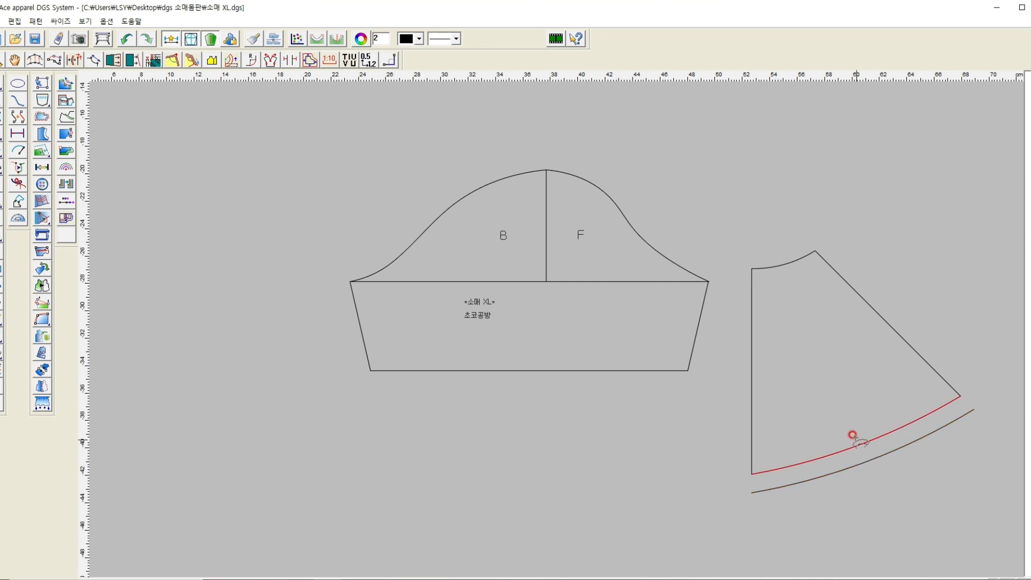
- Draw one connected parallel line 1.22 cm inside the flared piece's curved hem, guided by both side edges, with count and spacing 1
left_click(852, 449)
left_click(754, 427)
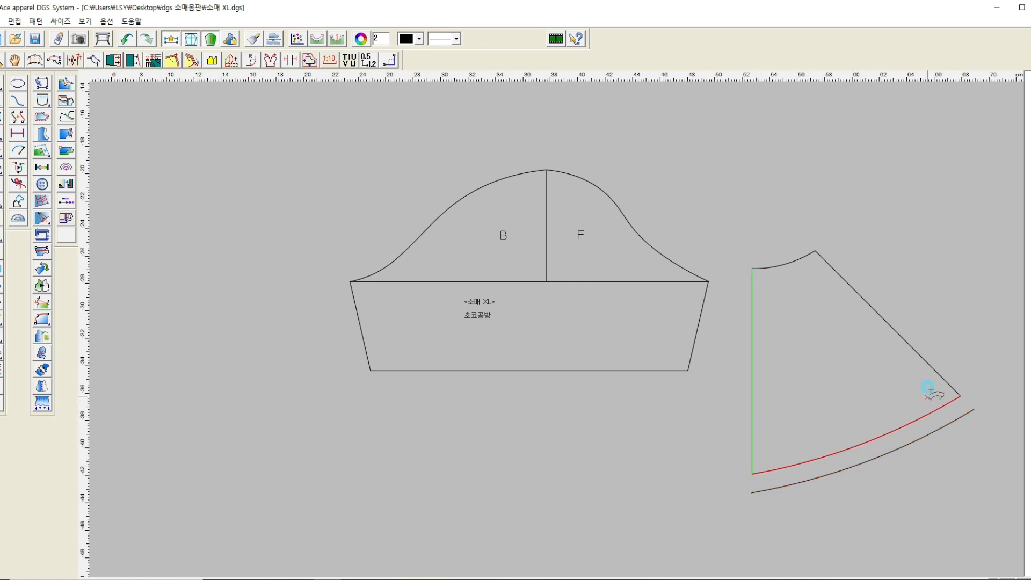
left_click(928, 365)
left_click(895, 408)
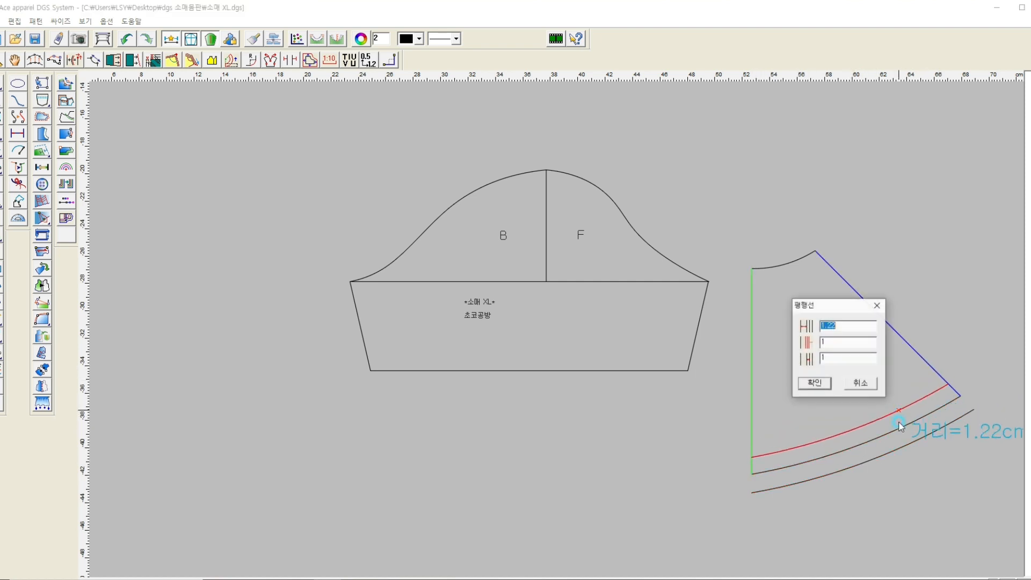
left_click(816, 383)
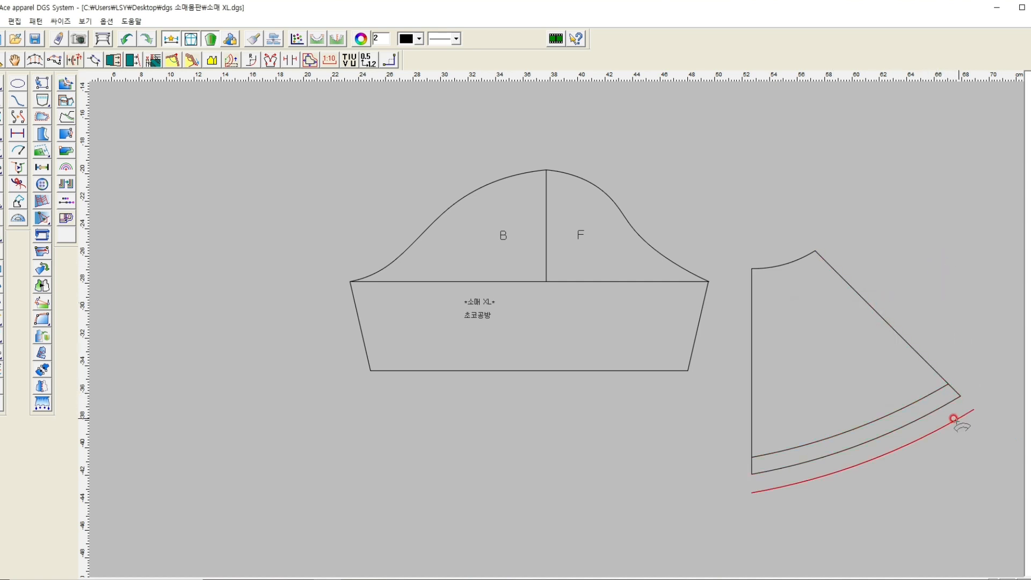
- Draw one ordinary parallel line about 1.91 cm inside the flared piece's curved hem, and return to the connected parallel line tool
right_click(936, 313)
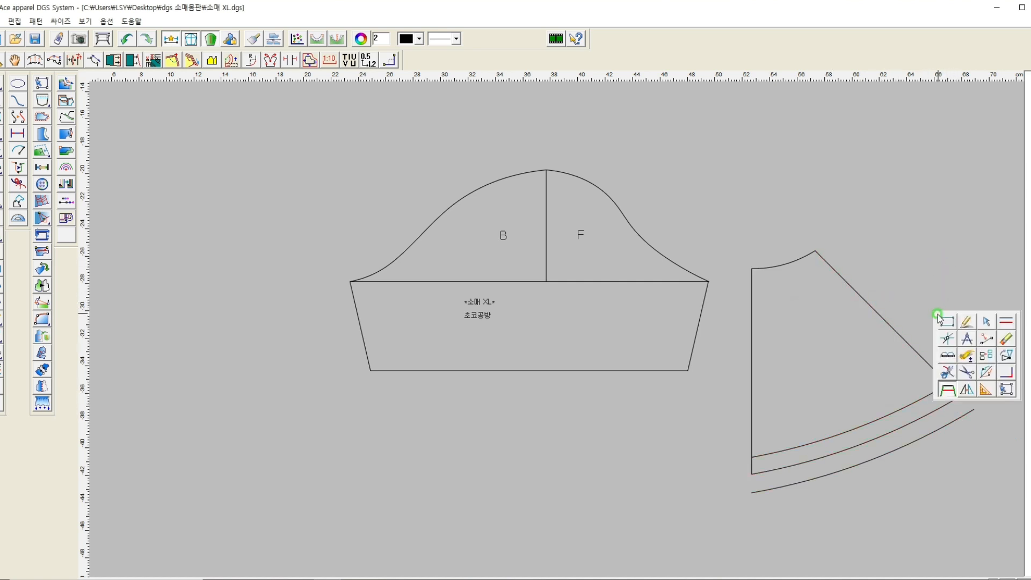
left_click(1007, 321)
left_click(875, 433)
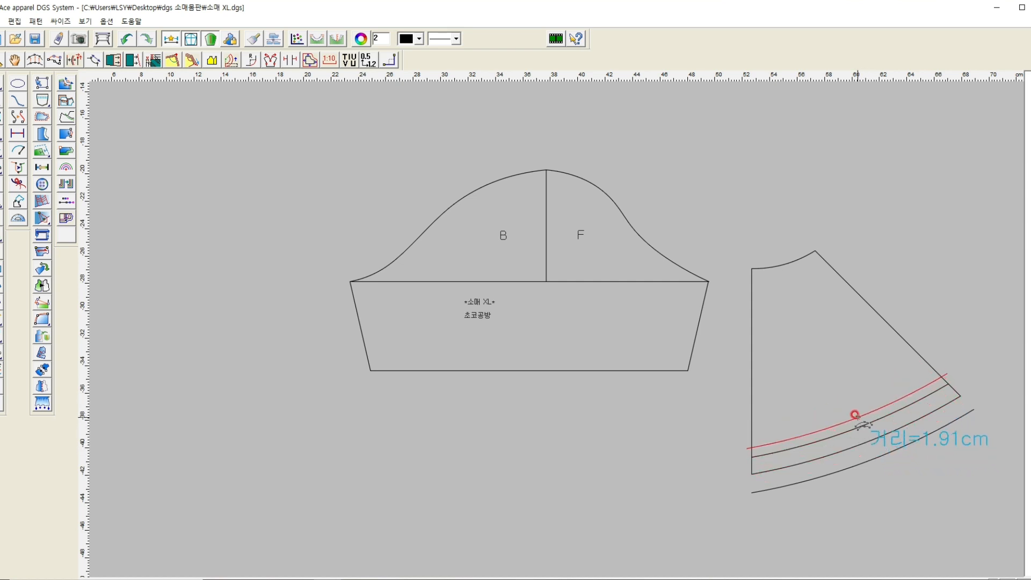
left_click(856, 415)
left_click(774, 390)
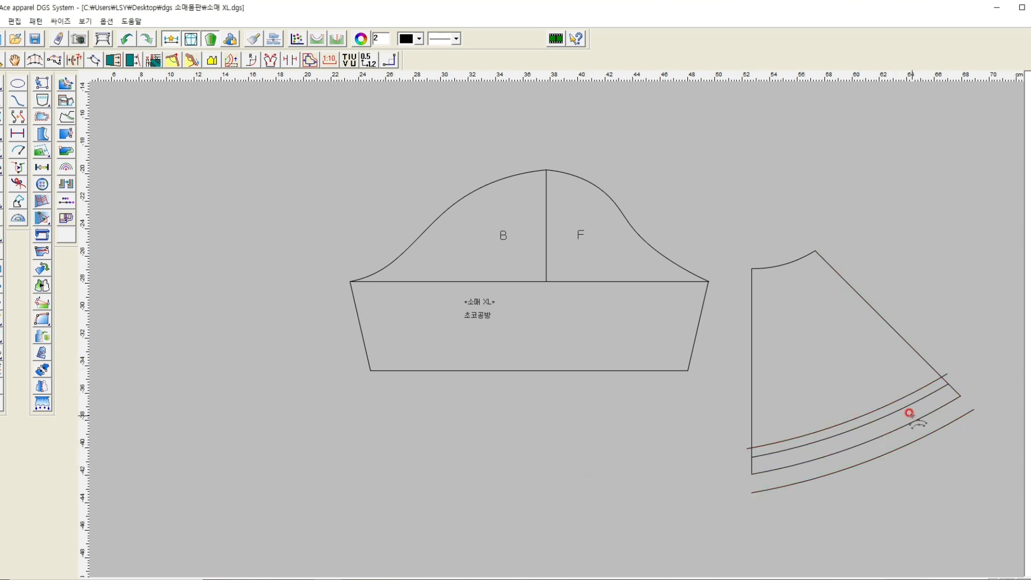
right_click(913, 279)
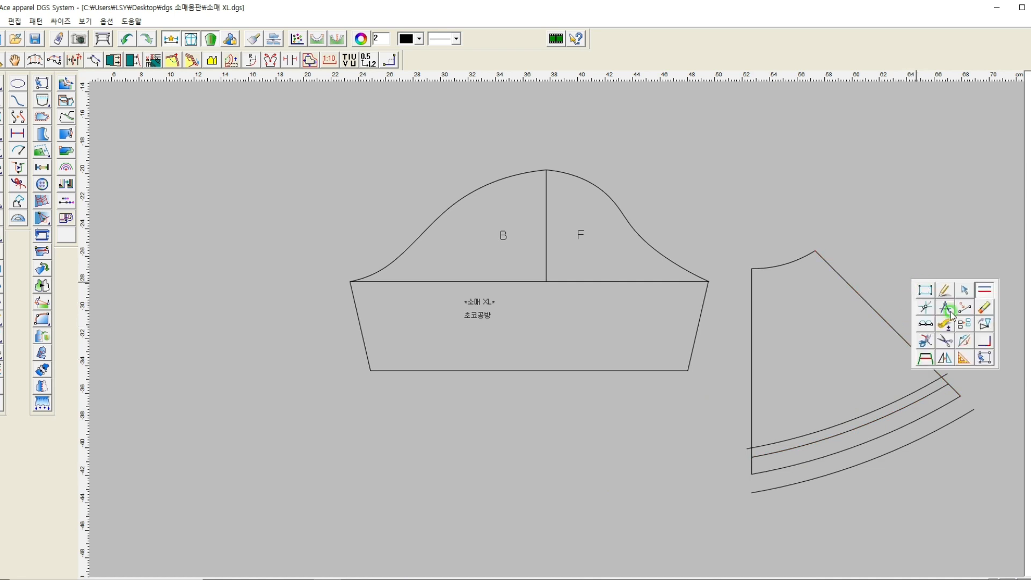
left_click(926, 357)
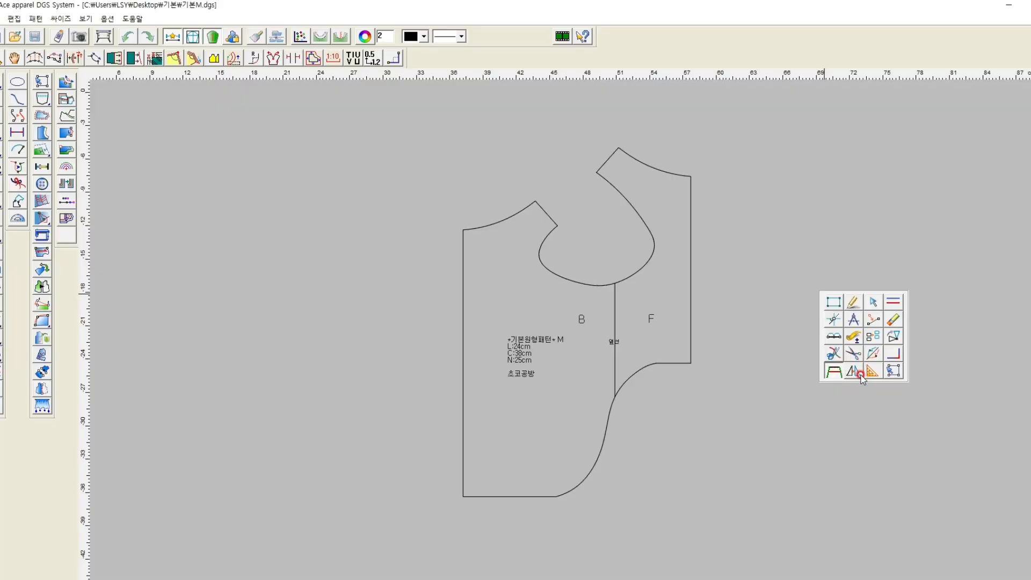
- Mirror-copy all lines of the basic bodice half across its centre back line using the symmetry tool in copy mode
left_click(861, 374)
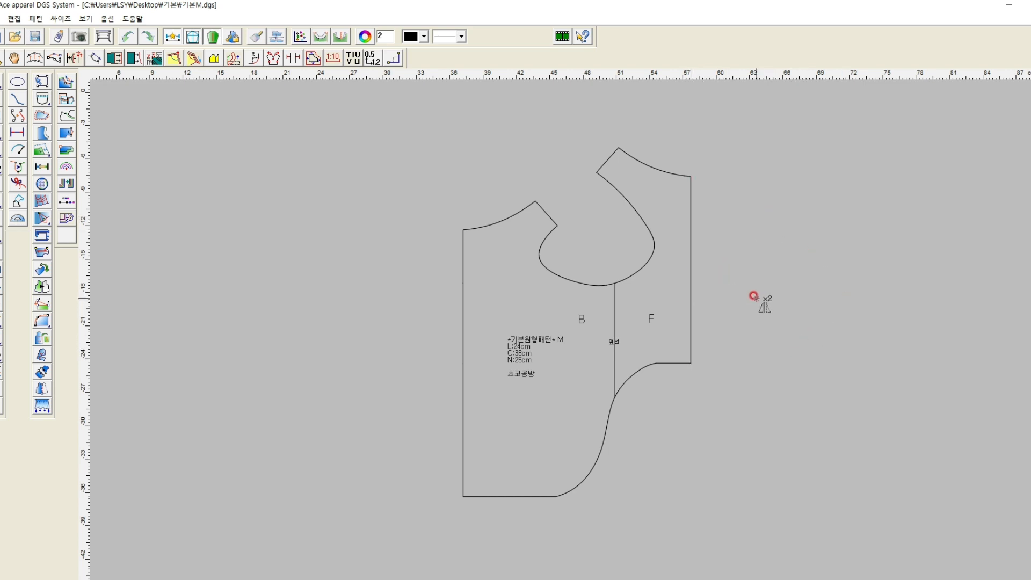
left_click(462, 230)
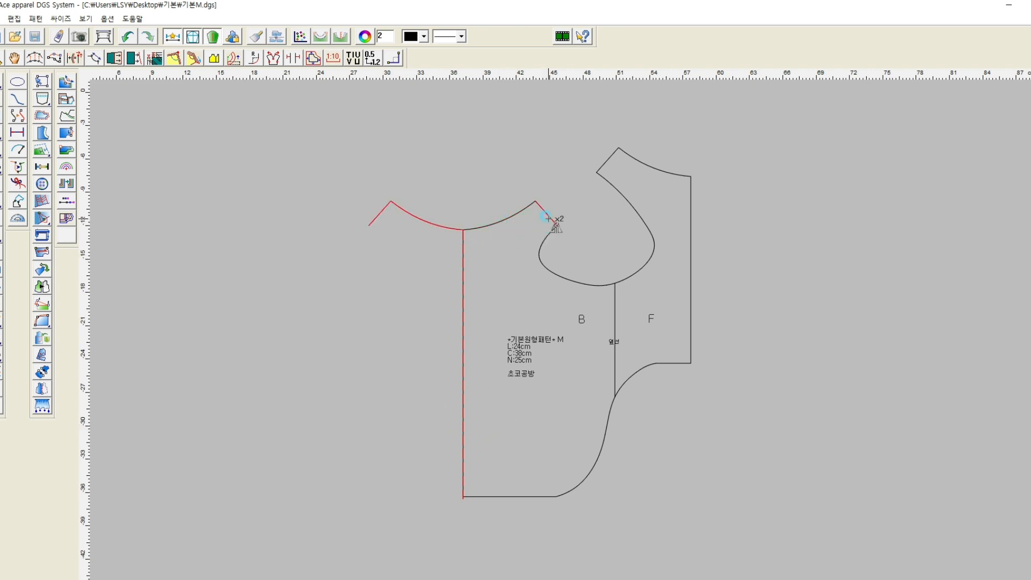
left_click(563, 275)
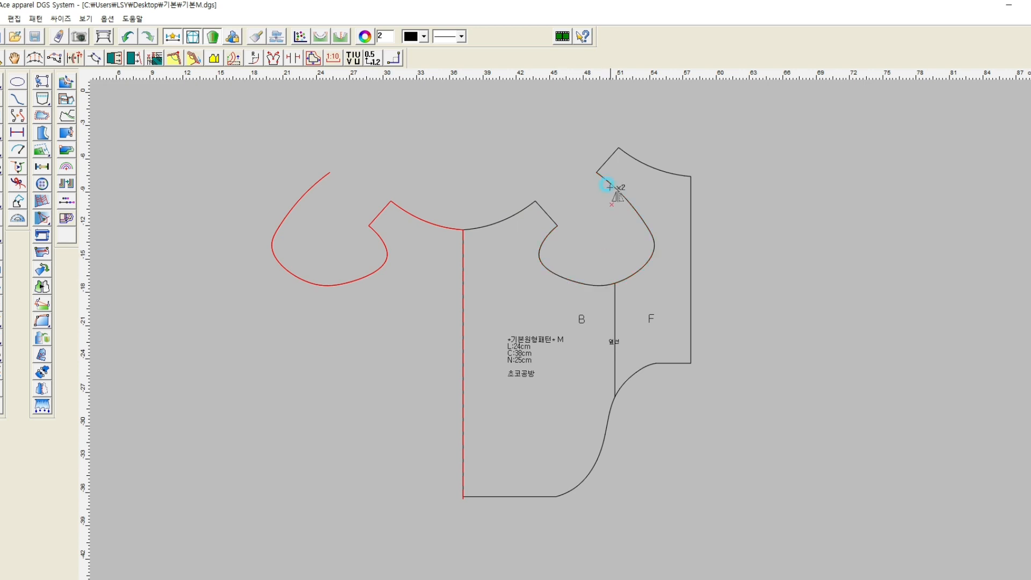
left_click(607, 160)
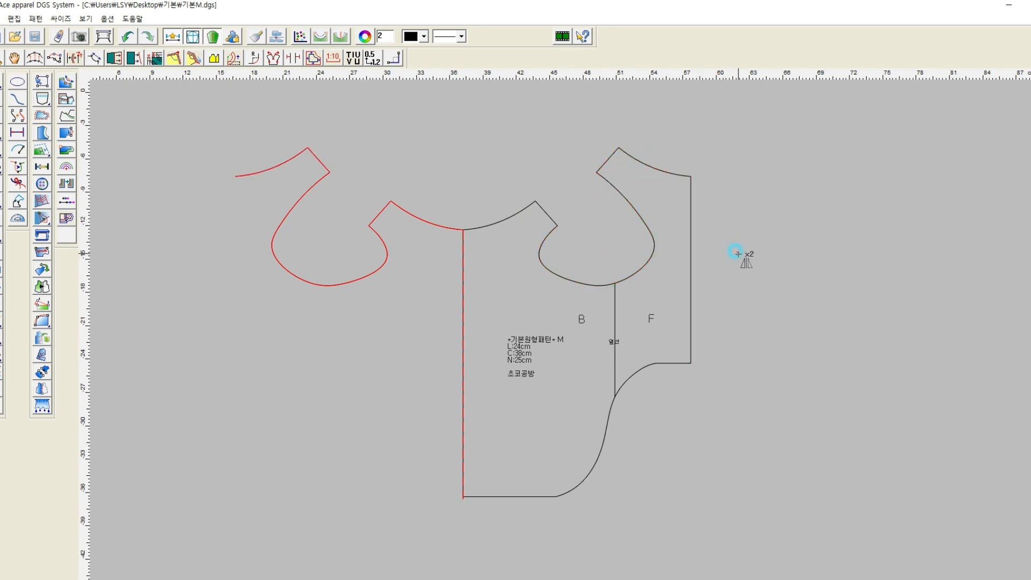
left_click_drag(731, 257, 523, 532)
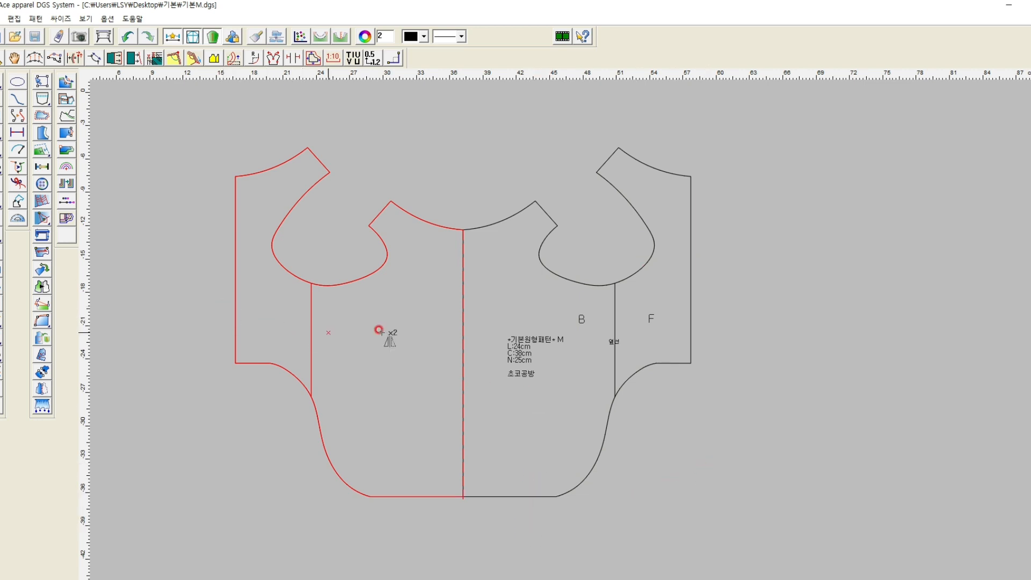
right_click(739, 266)
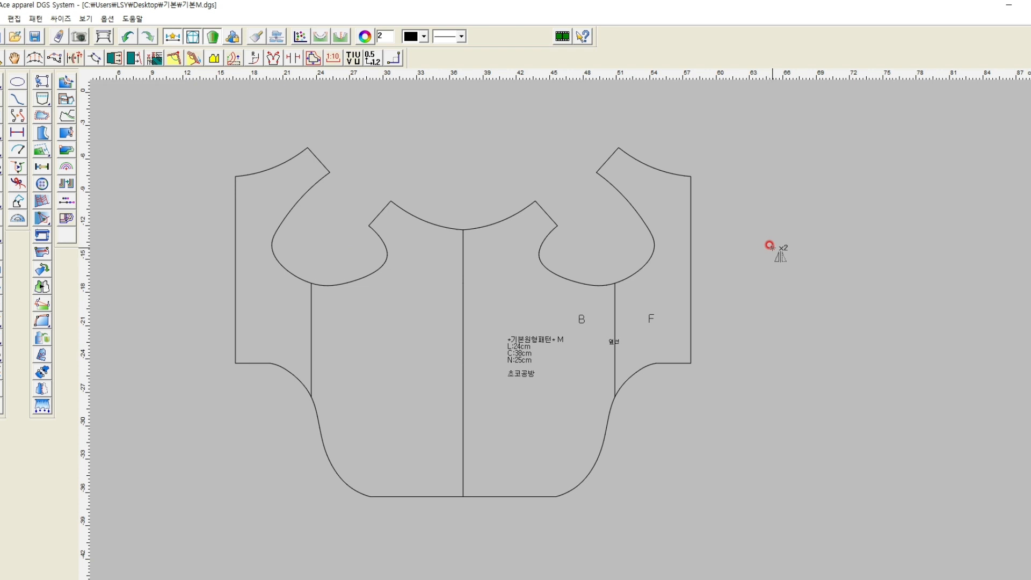
- Draw a curve from the original half's neck-shoulder point, crossing the centre back line 9.56 cm below the neckline, to the opposite half's side curve
right_click(770, 247)
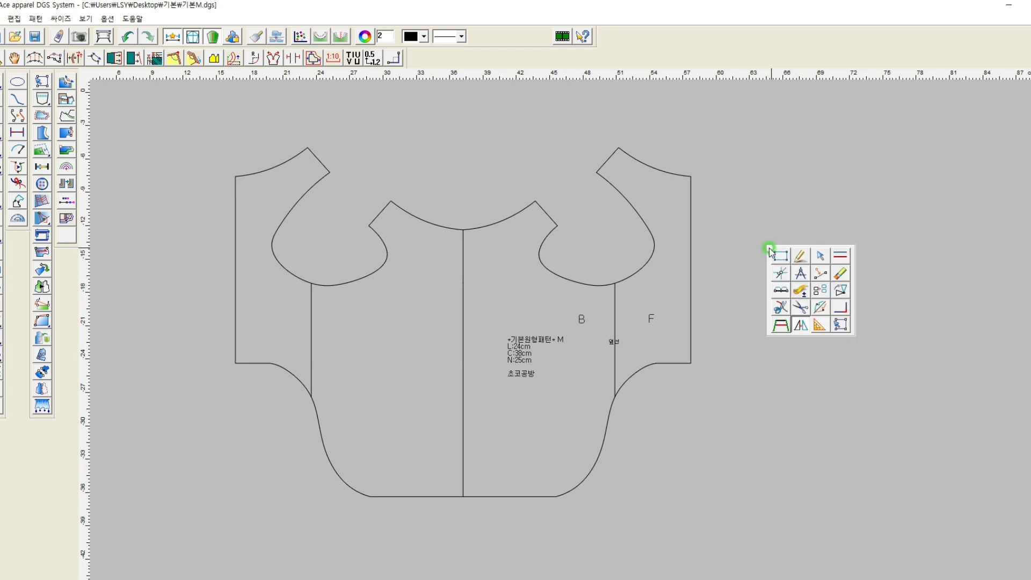
left_click(801, 256)
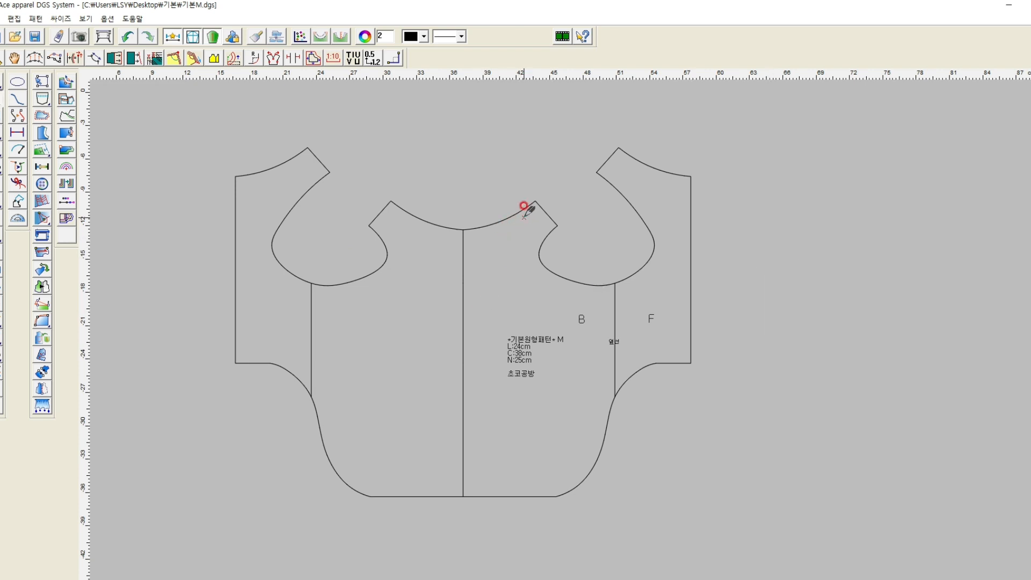
left_click(535, 201)
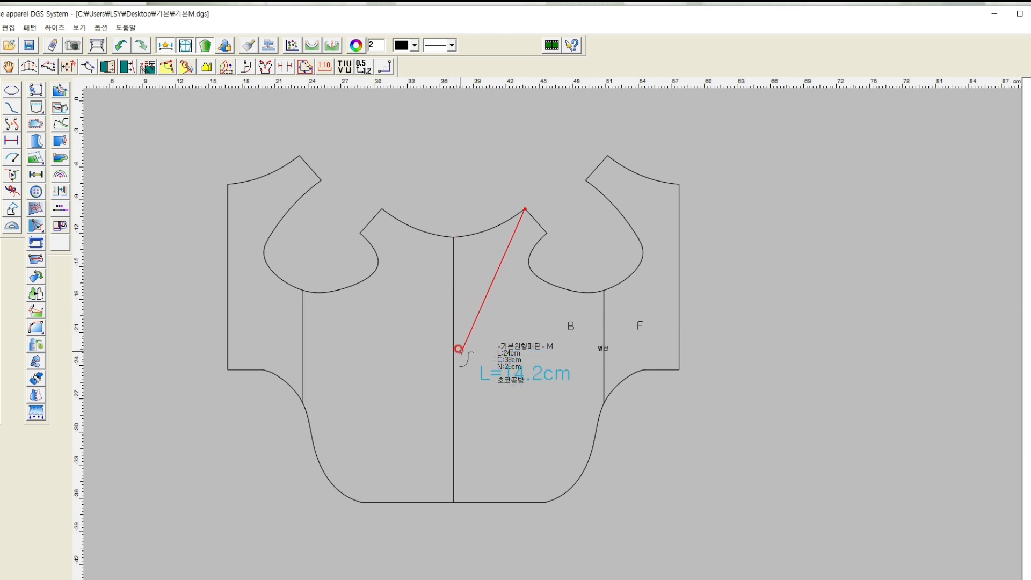
left_click(453, 342)
left_click(486, 322)
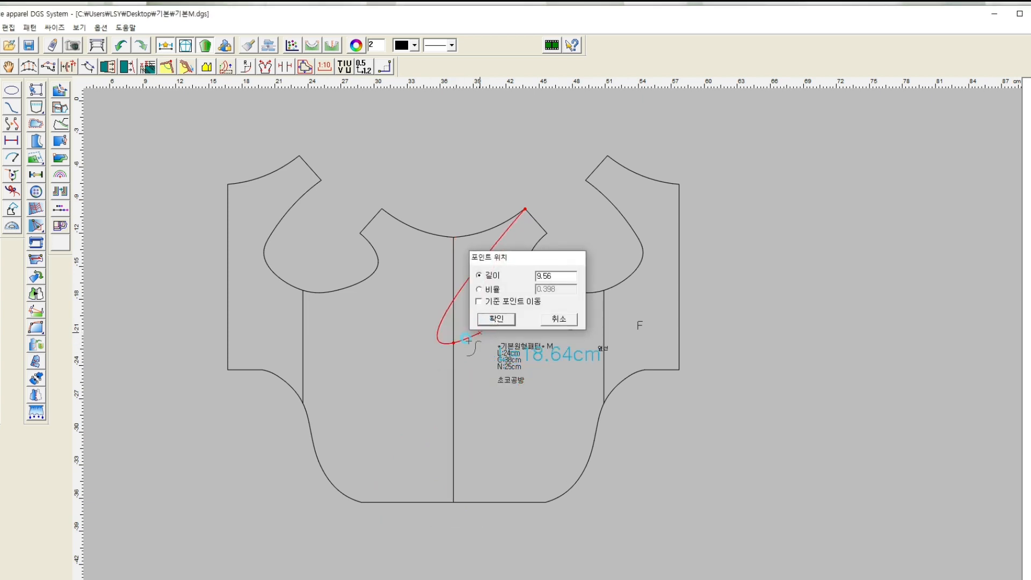
left_click(305, 411)
- Mirror-copy the diagonal curve across the bodice's centre back line
right_click(816, 233)
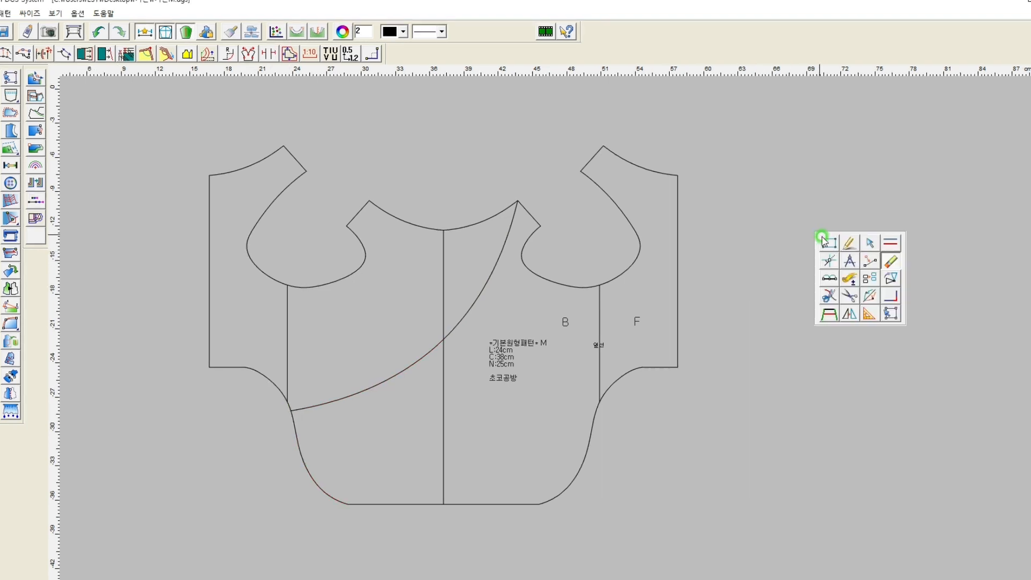
left_click(875, 295)
left_click(436, 302)
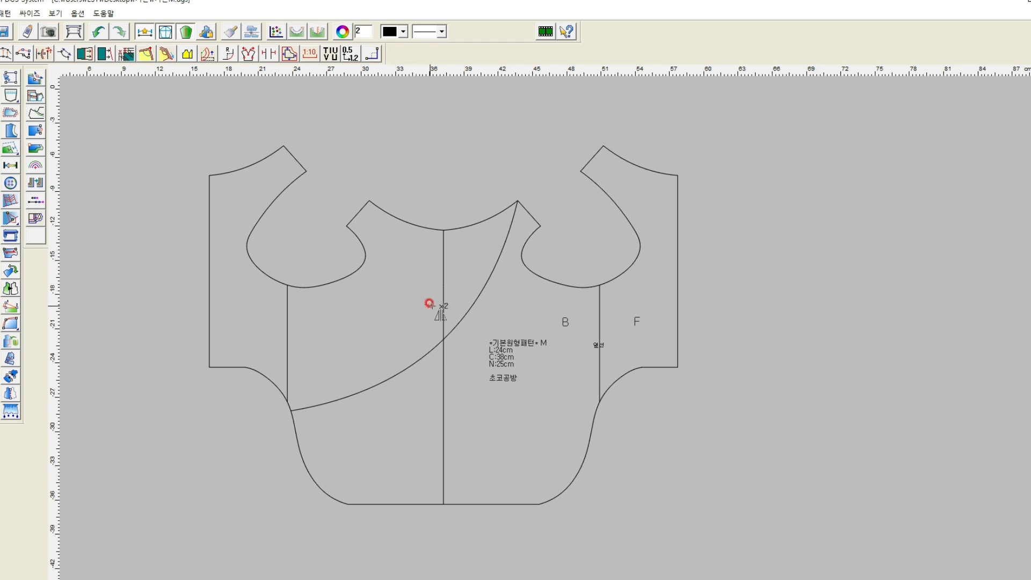
left_click(437, 302)
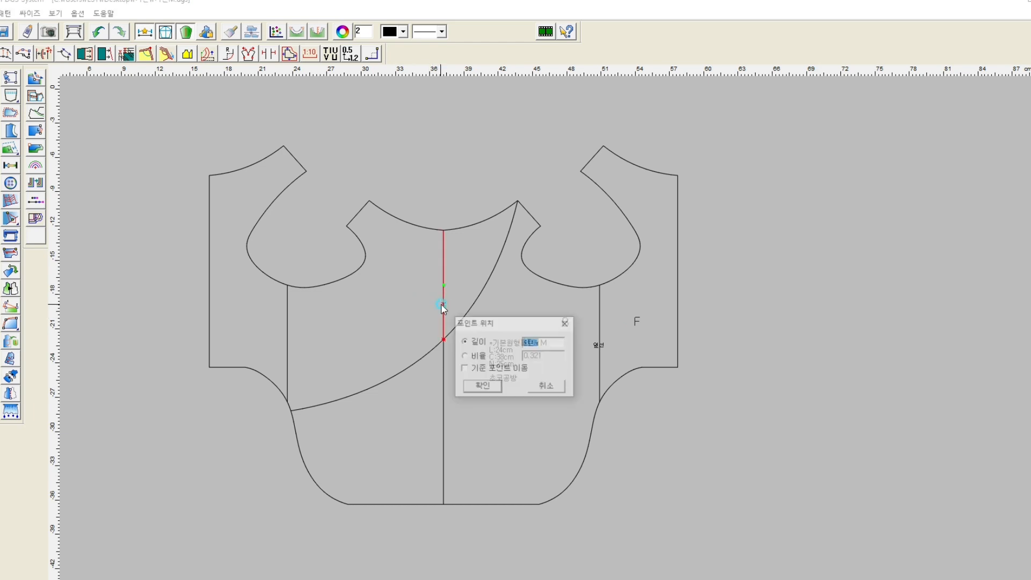
left_click(482, 387)
left_click(442, 382)
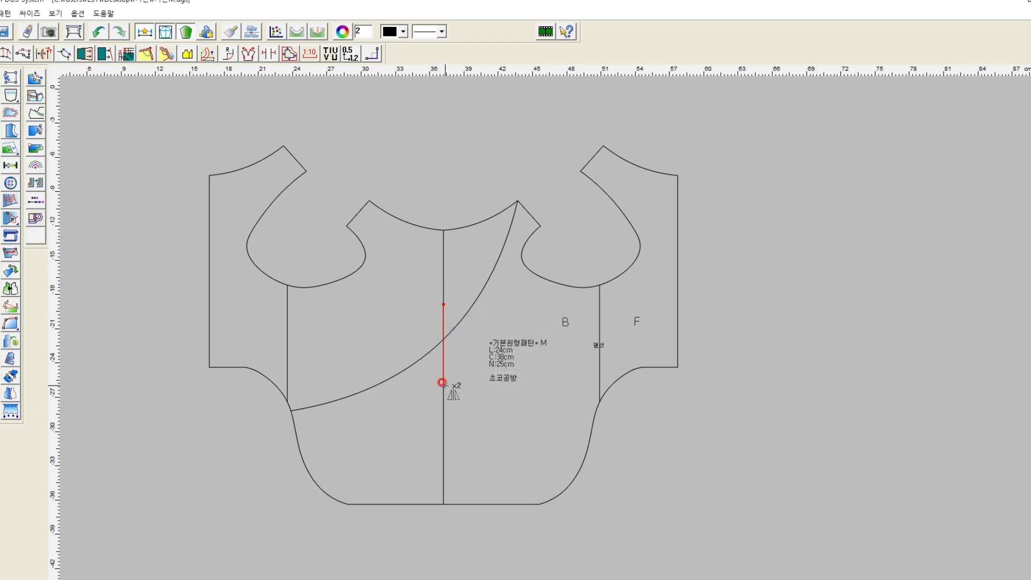
left_click(440, 492)
left_click(494, 269)
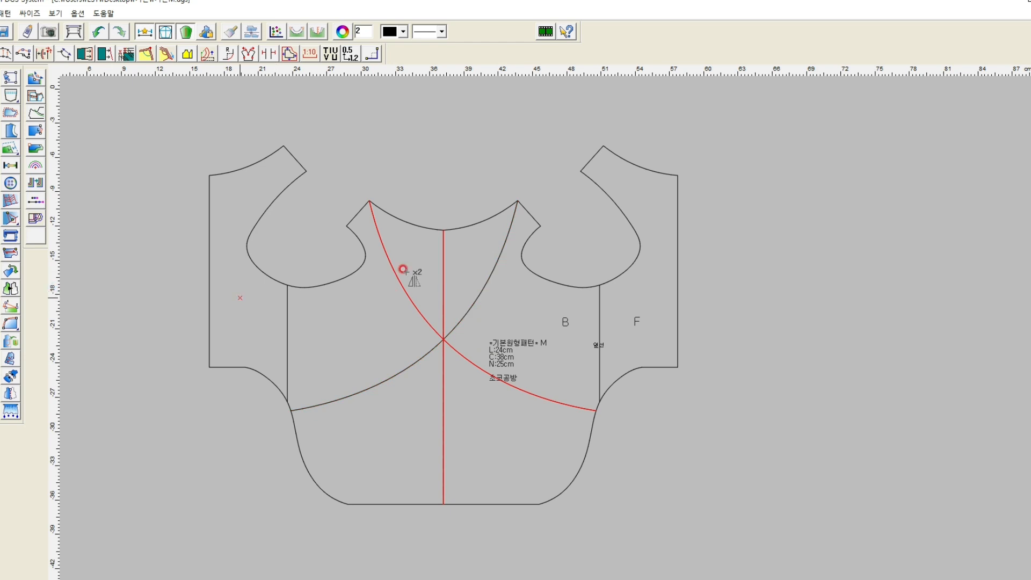
right_click(763, 340)
left_click(761, 303)
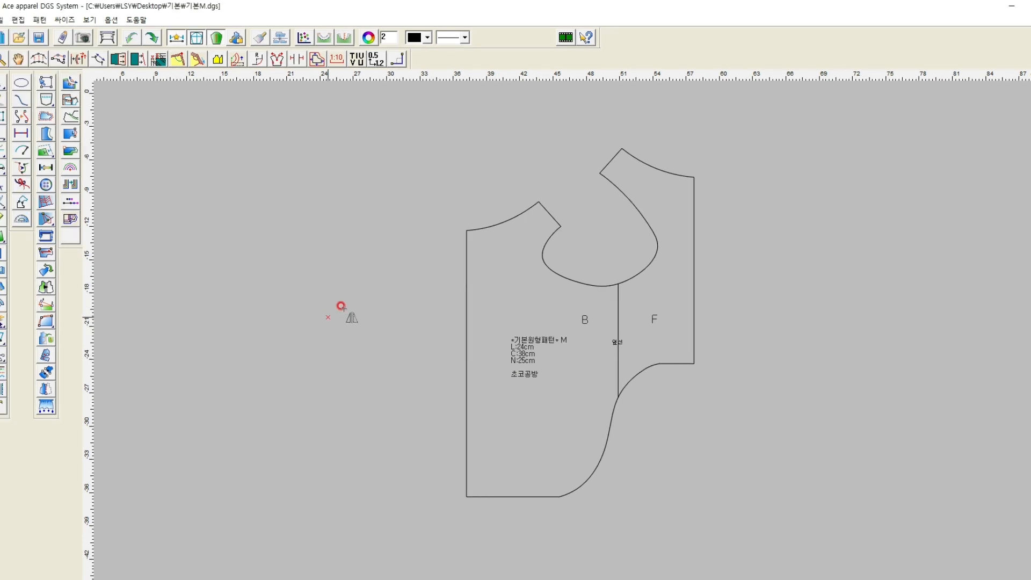
- Flip the basic bodice half's outlines and side seam across its centre back line without keeping the original
left_click(464, 229, "shift")
left_click(472, 502)
left_click(503, 214)
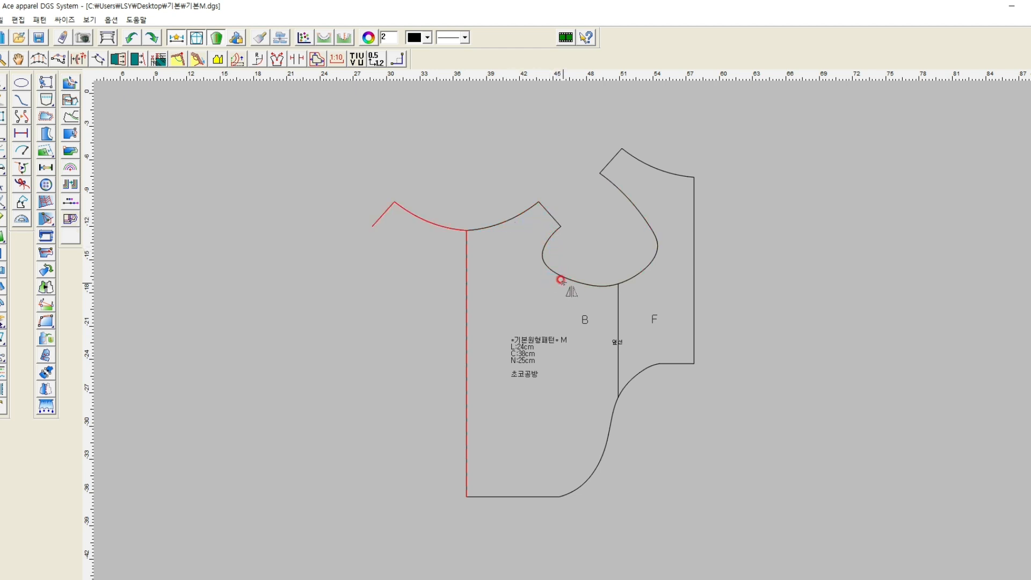
left_click(562, 276)
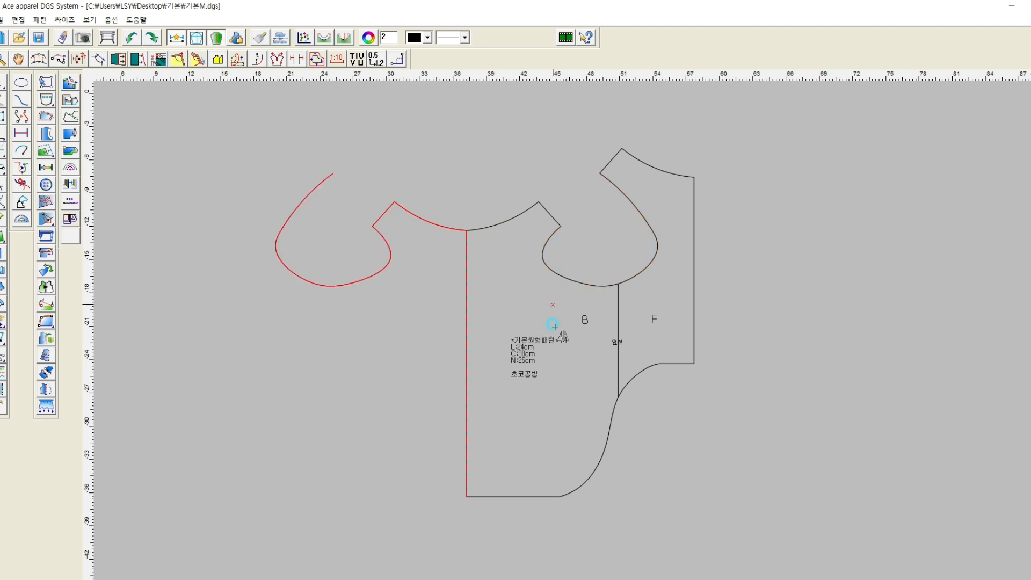
left_click(612, 419)
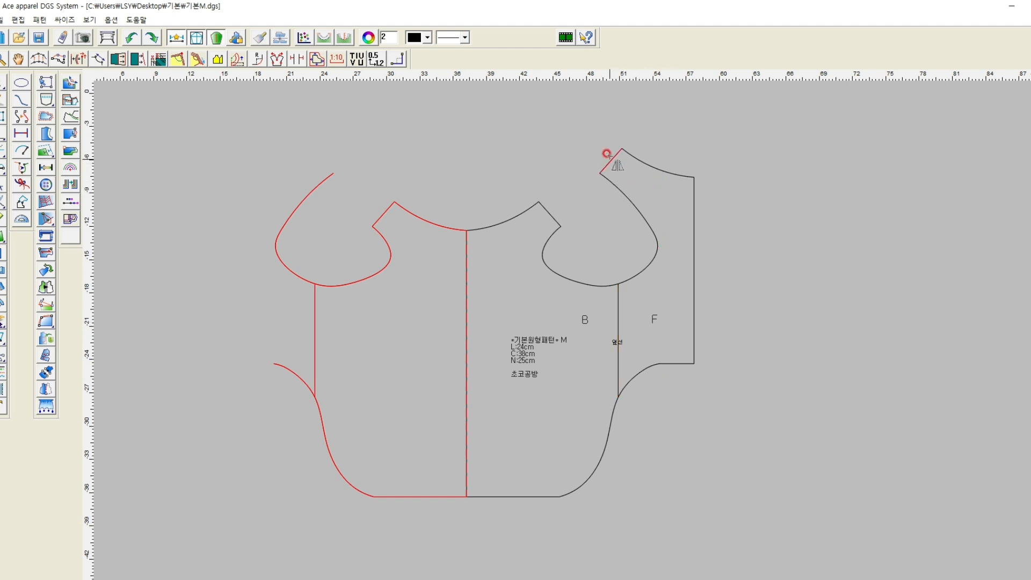
left_click(698, 179)
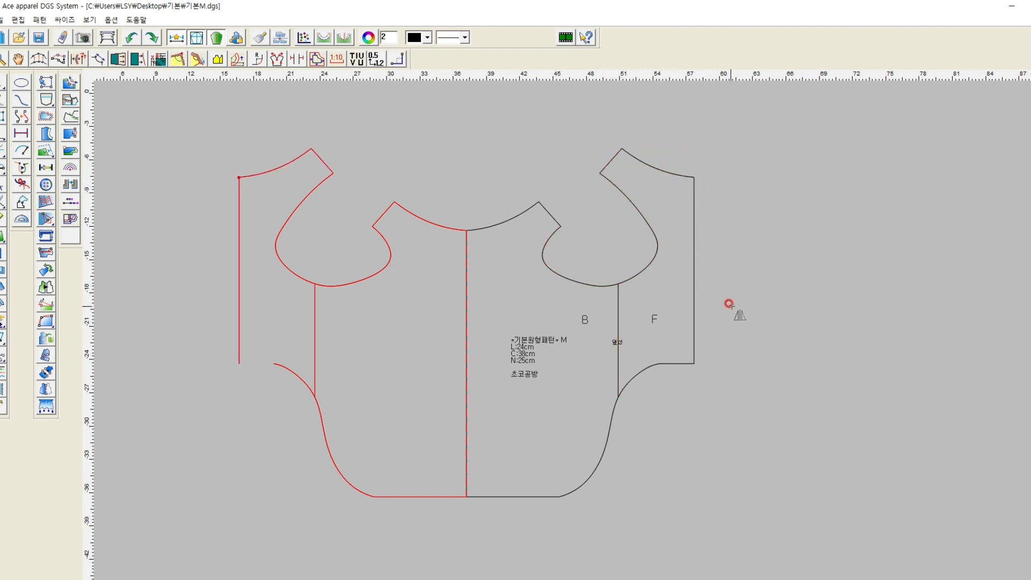
left_click(677, 415)
right_click(783, 348)
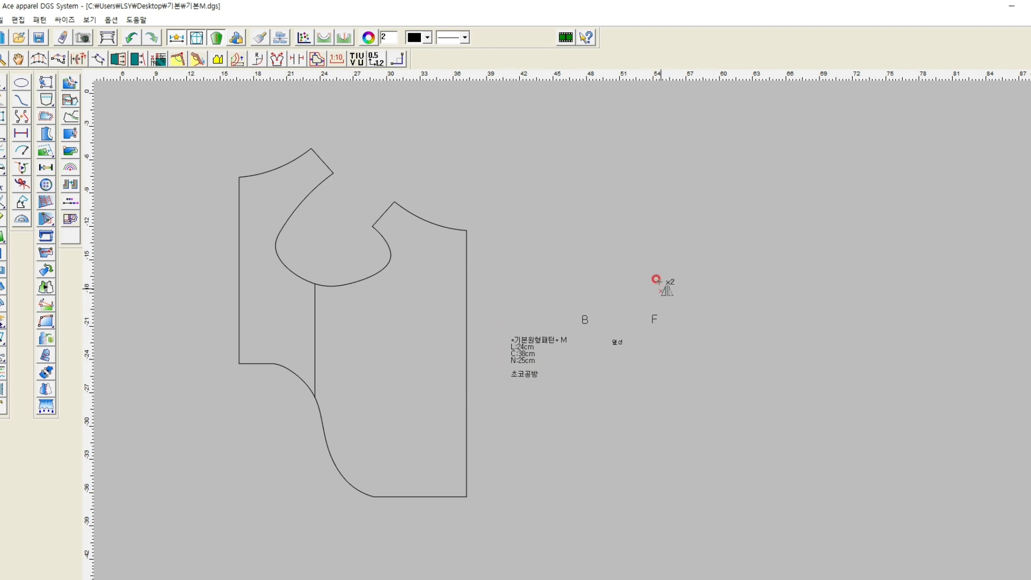
- Mirror-copy the flipped bodice half back across the centre back line to form the full pattern
left_click(471, 235, "shift")
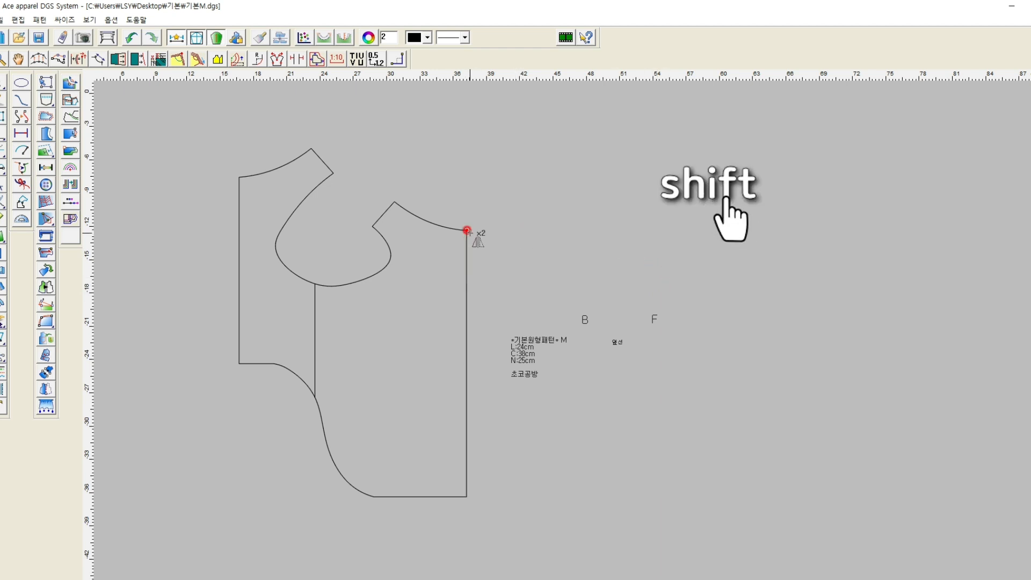
left_click(469, 492, "shift")
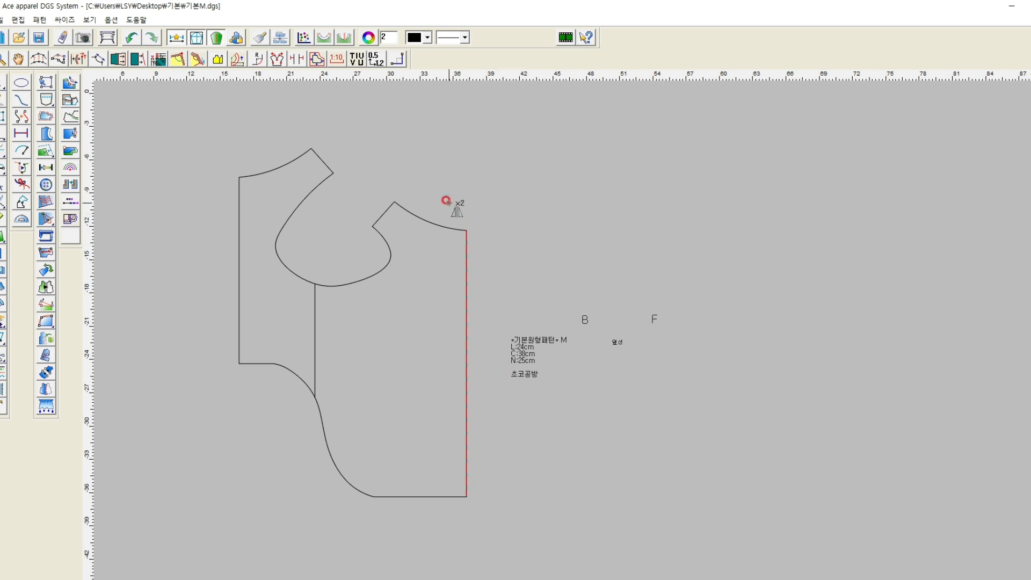
left_click_drag(447, 186, 410, 383)
left_click_drag(404, 429, 213, 145)
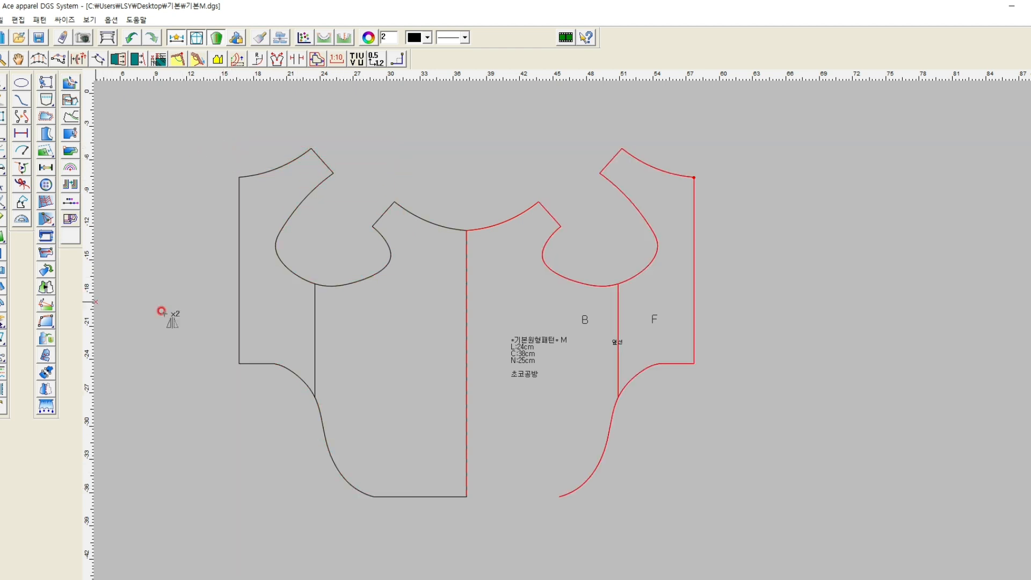
left_click_drag(419, 444, 412, 534)
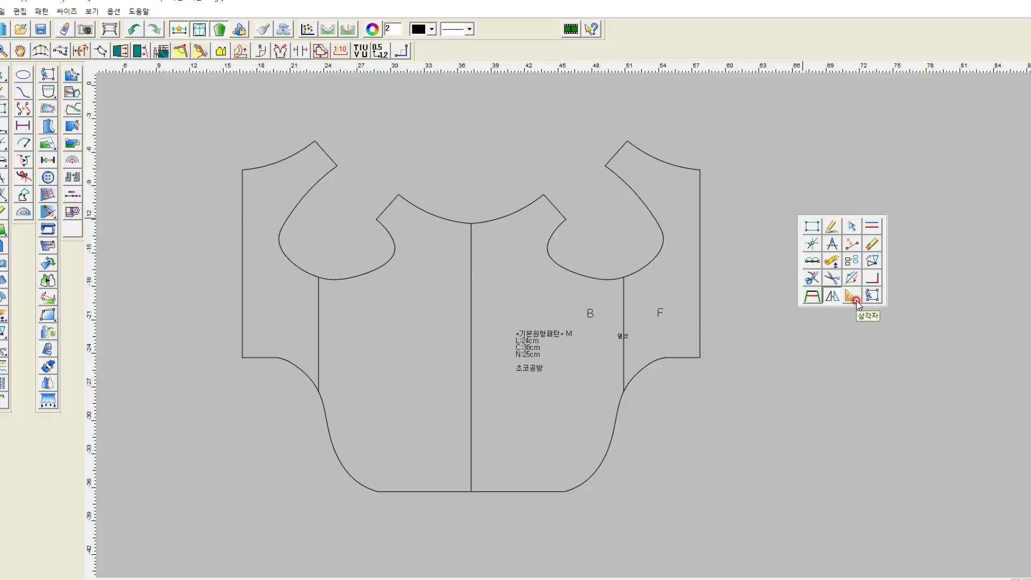
- With the set square, draw a perpendicular to the original half's neckline chord from its 3.3 cm point down to the lower side curve
left_click(855, 301)
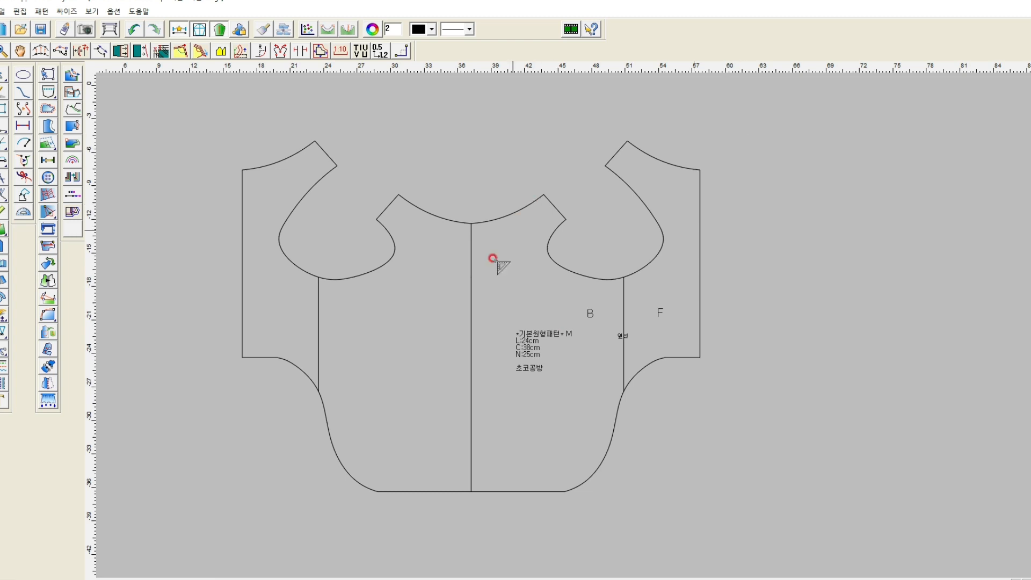
left_click(506, 217)
left_click(471, 223)
left_click(542, 193)
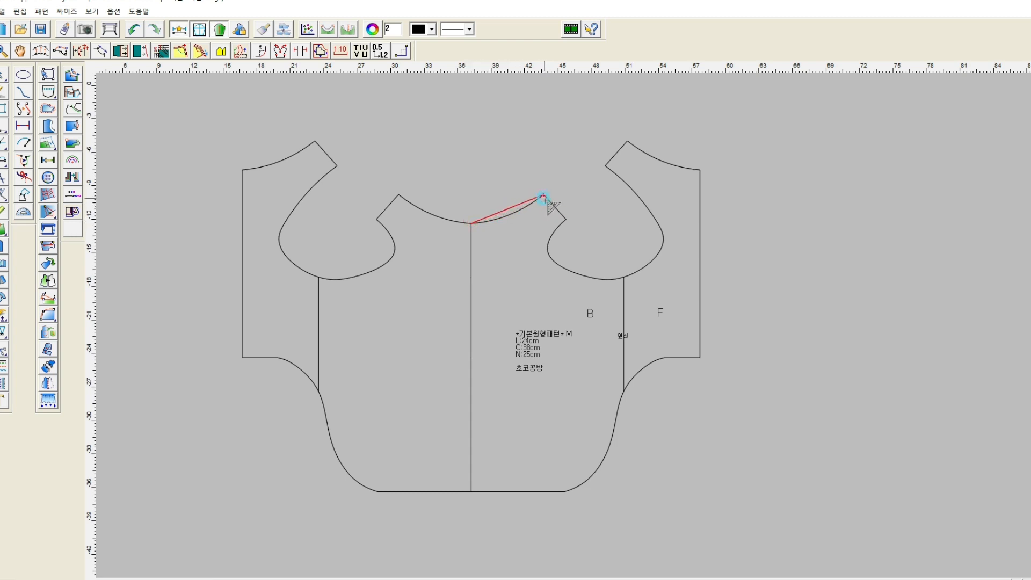
left_click(509, 214)
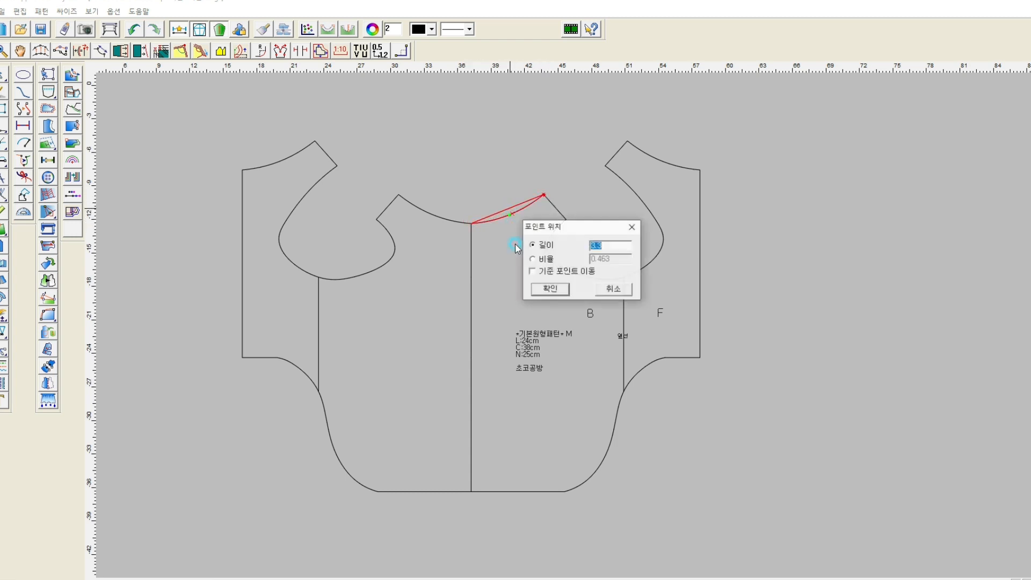
left_click(545, 288)
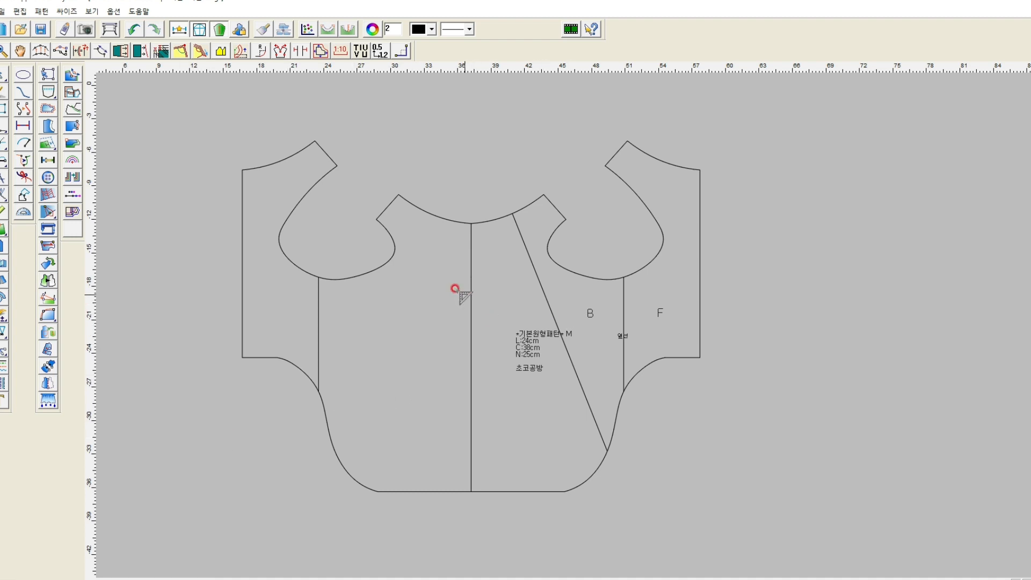
- Draw a 23.07 cm set-square perpendicular to the mirrored half's neckline chord, from the neckline to its lower side curve
left_click(432, 217)
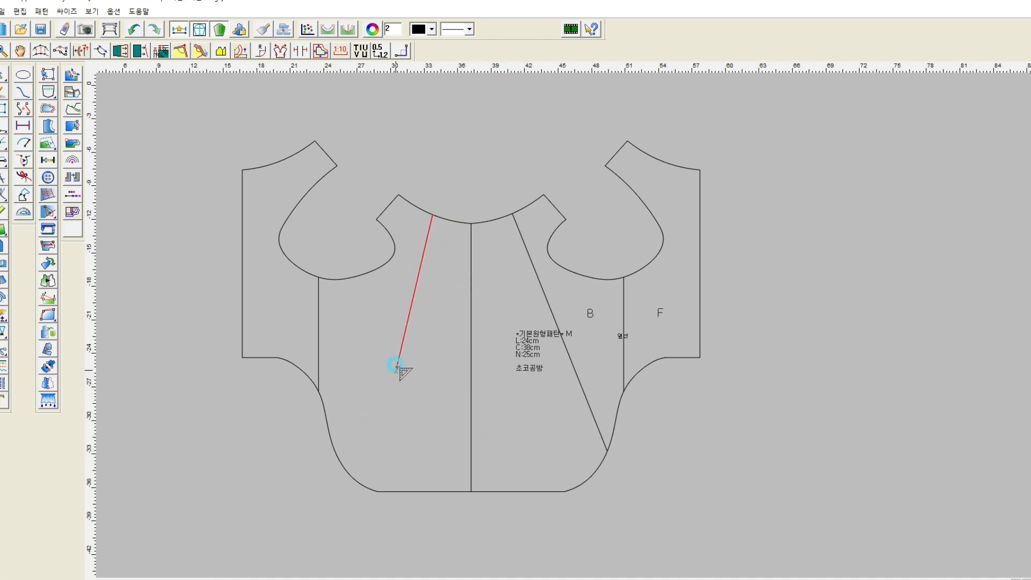
right_click(287, 436)
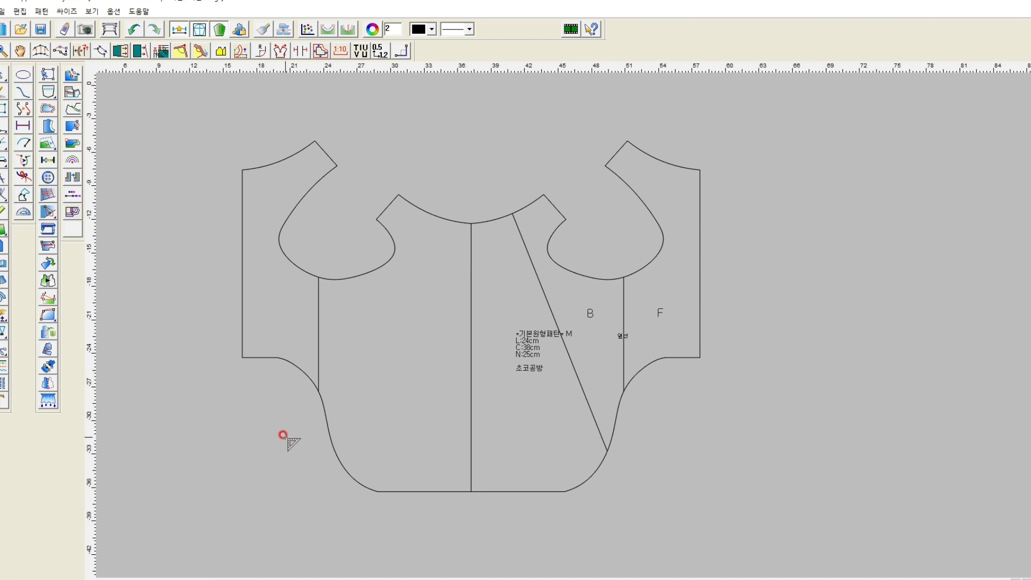
left_click(401, 193)
left_click(470, 221)
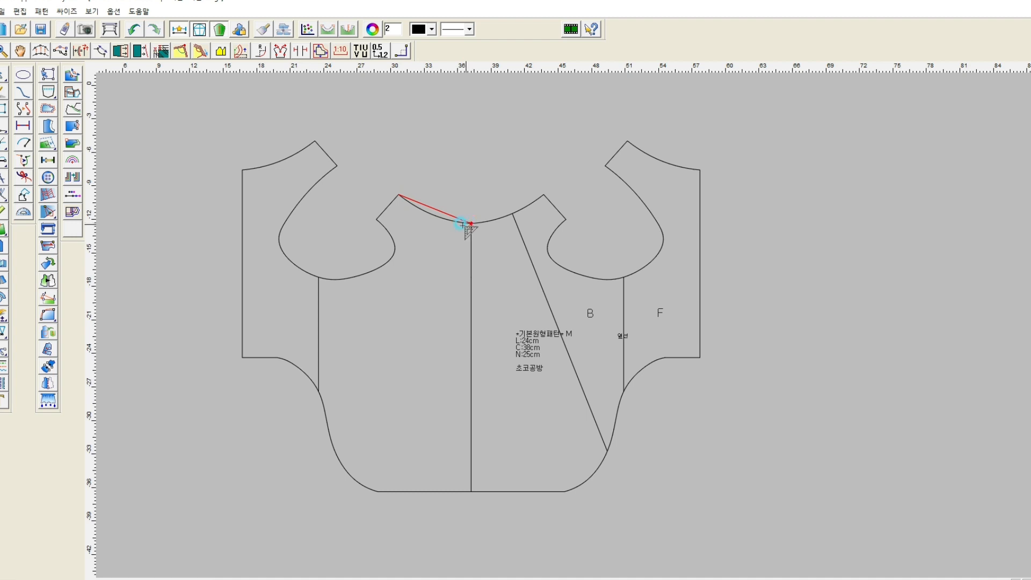
left_click(432, 221)
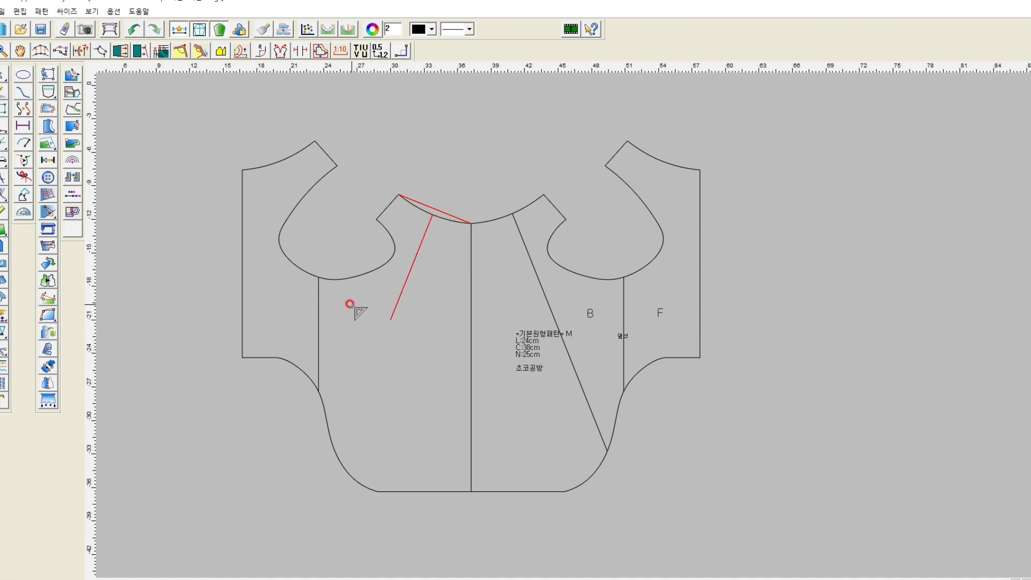
left_click(354, 459)
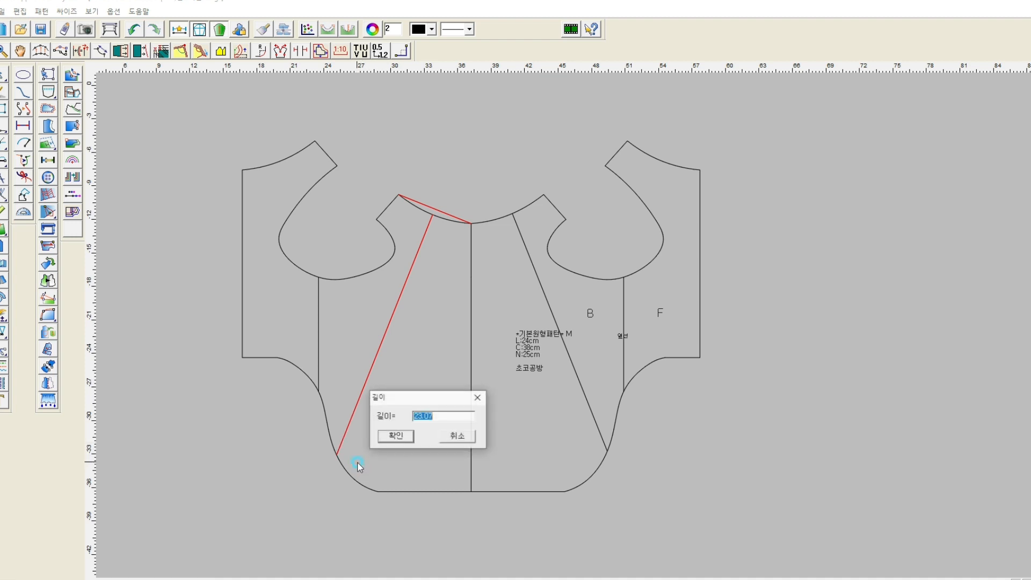
left_click(397, 439)
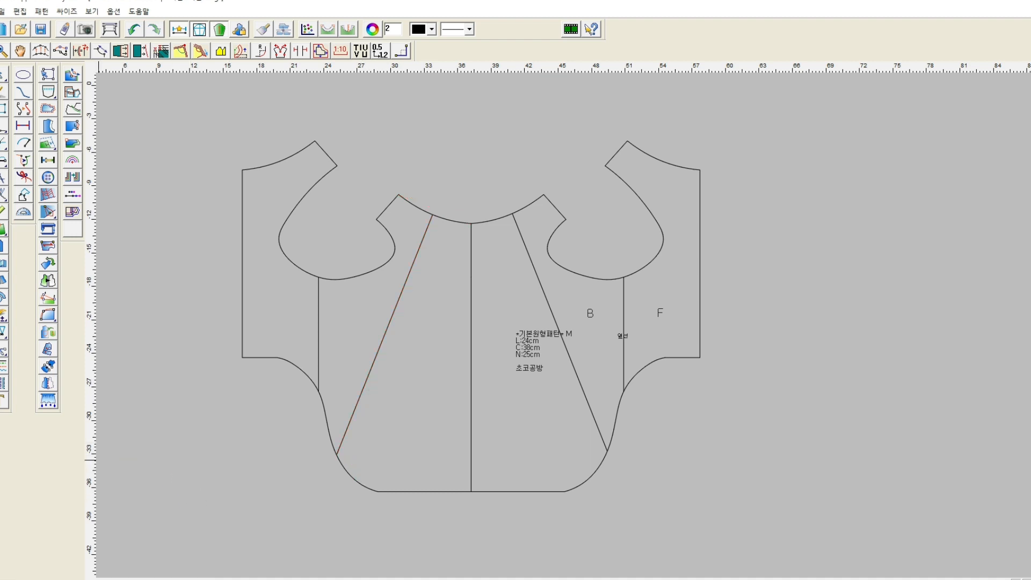
- Window-select the full pattern's neckline and shoulder lines with the selection tool
left_click(3, 315)
right_click(793, 234)
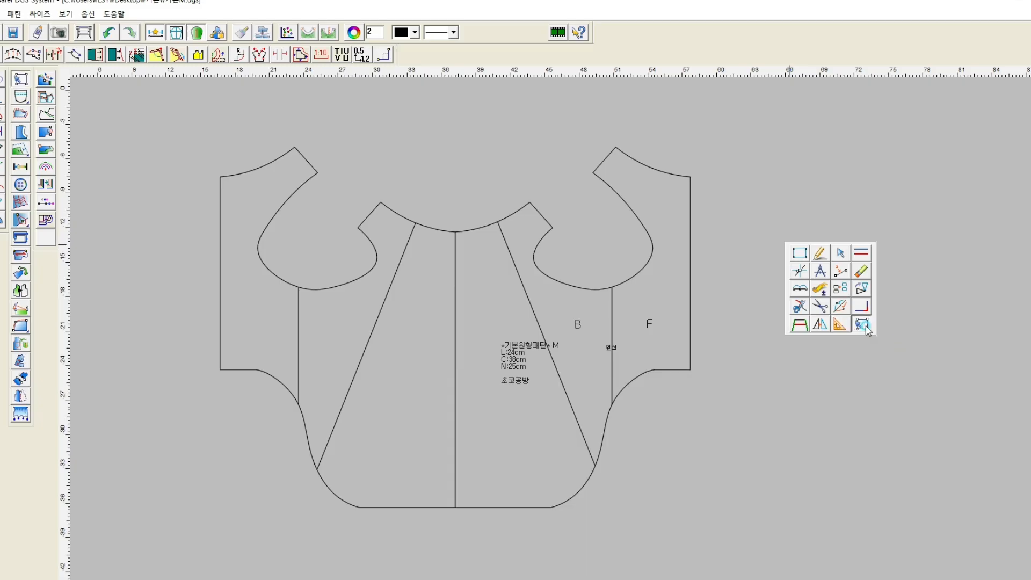
left_click(865, 328)
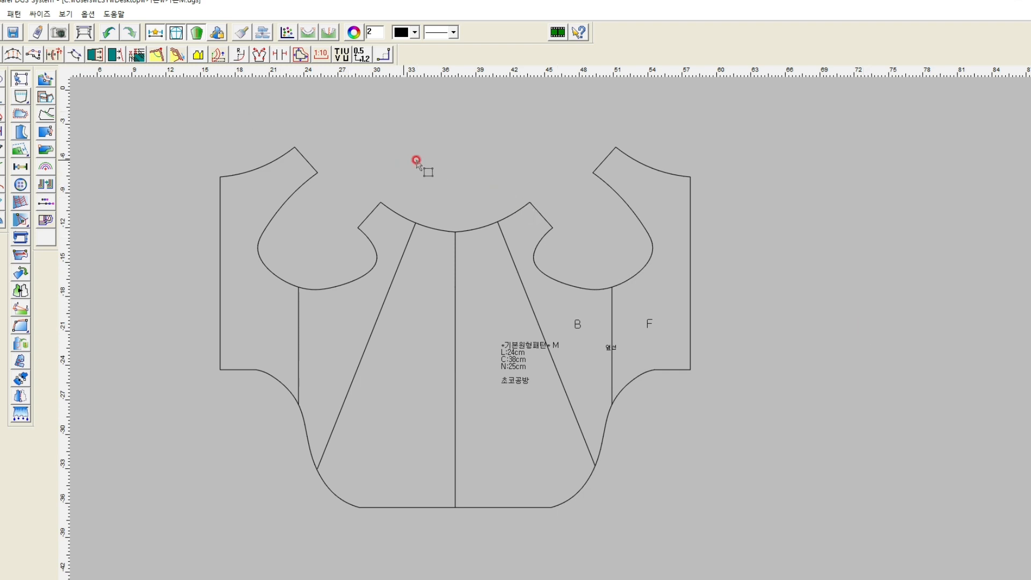
left_click(382, 202)
left_click_drag(379, 188, 557, 233)
left_click_drag(355, 188, 565, 256)
right_click(566, 257)
left_click(587, 288)
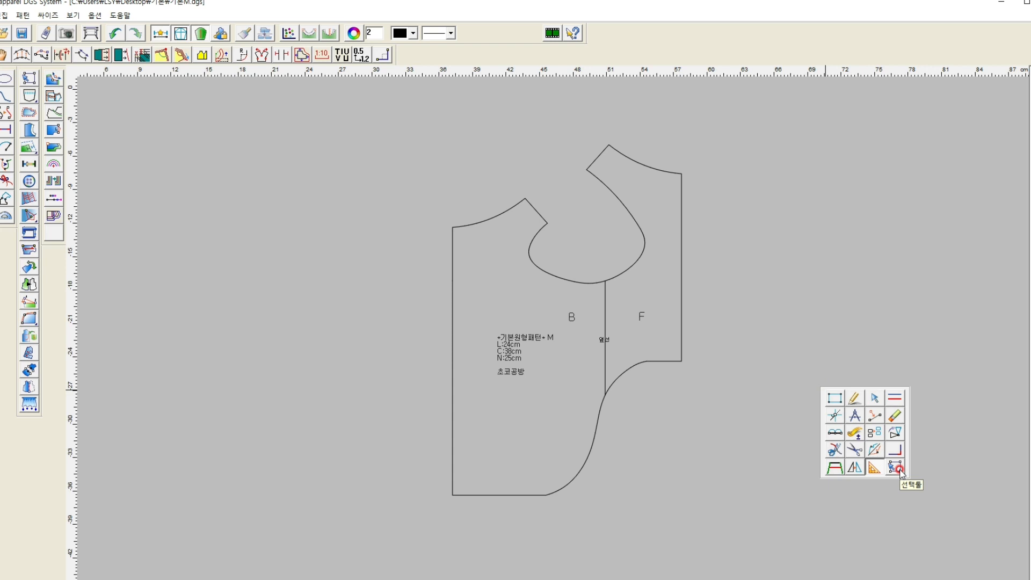
- Activate the selection tool for the half bodice pattern
left_click(898, 471)
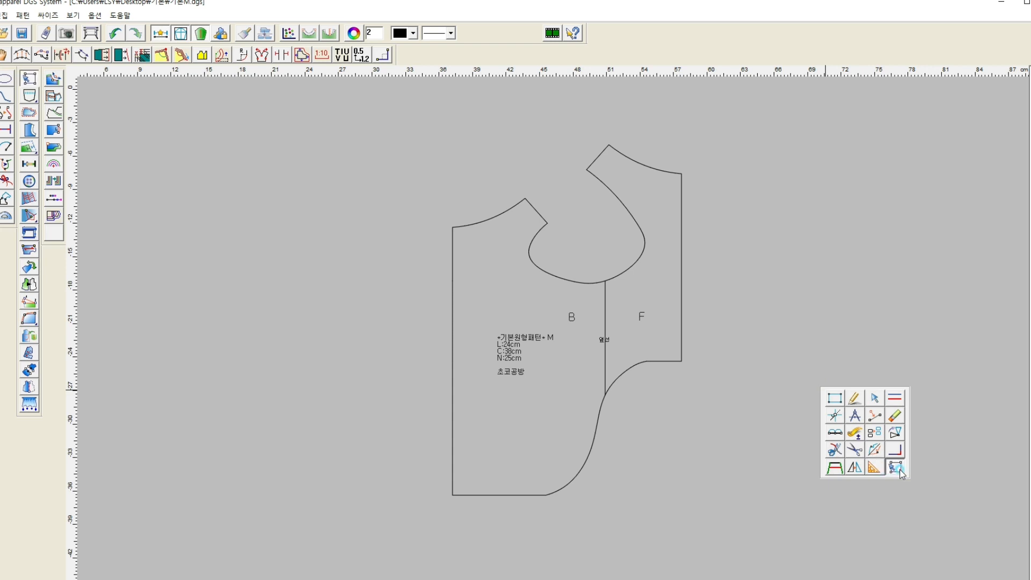